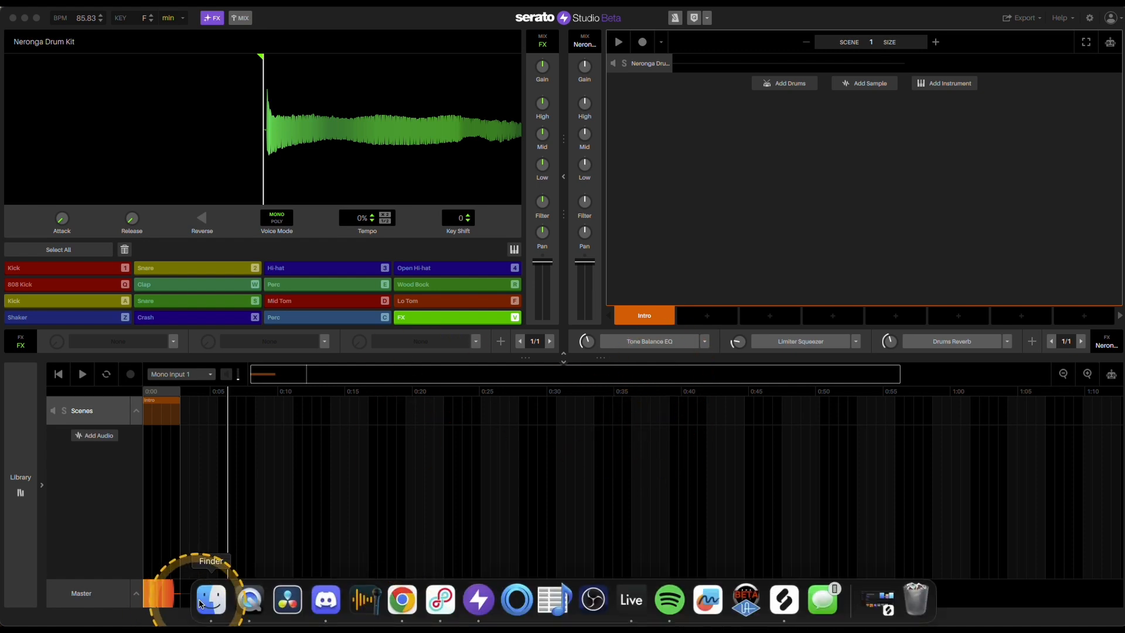
Drag So Dedicated.mp3 from the Finder Desktop onto the Serato arrangement as a new audio track
click(211, 600)
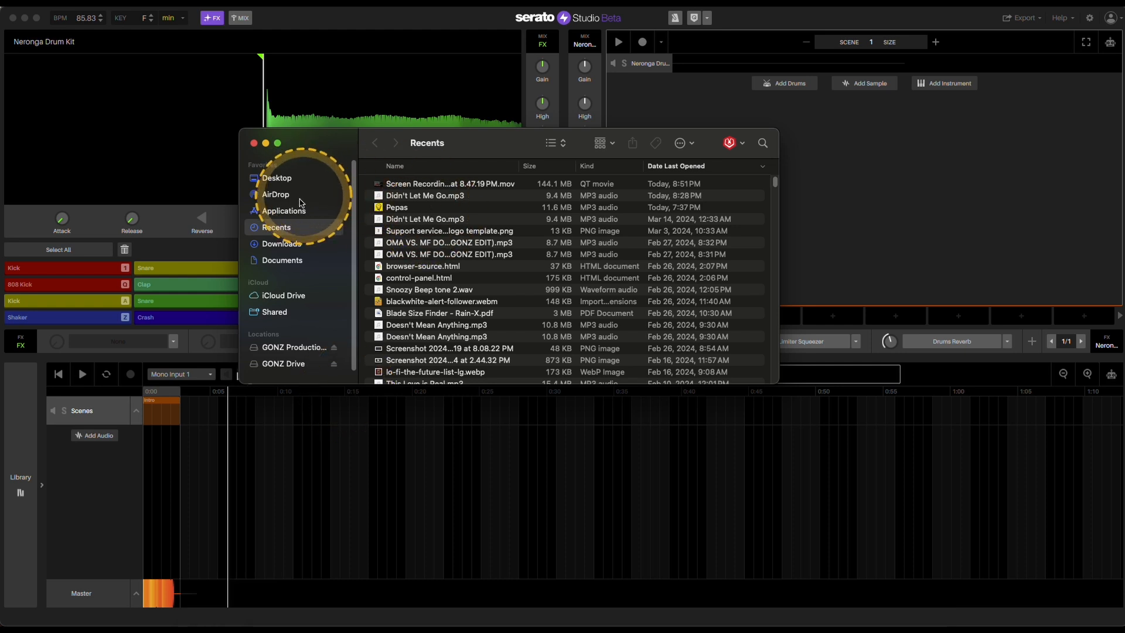
click(277, 178)
drag(525, 157, 772, 175)
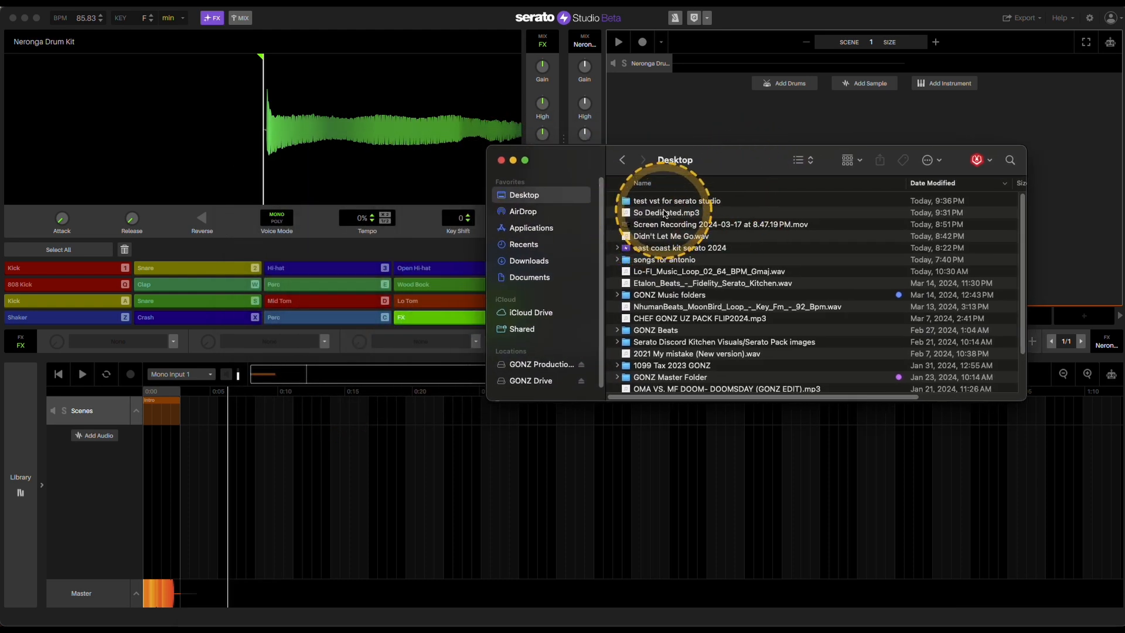
drag(665, 213, 138, 465)
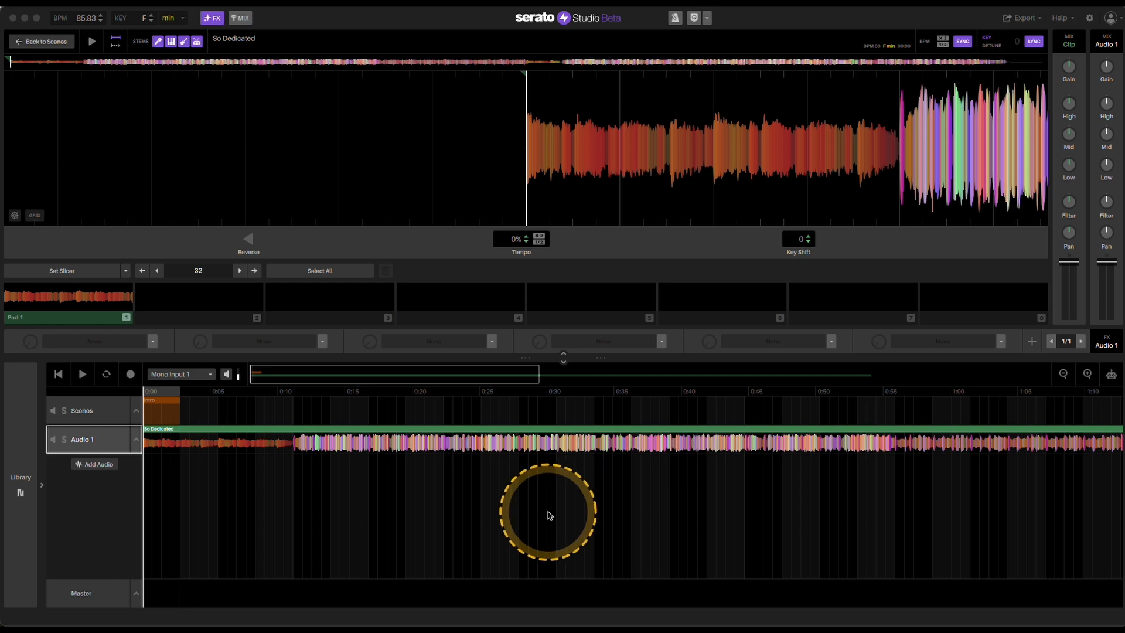
Play the song, lower the track fader to about -2.88 dB, and replay from around 0:10
key(space)
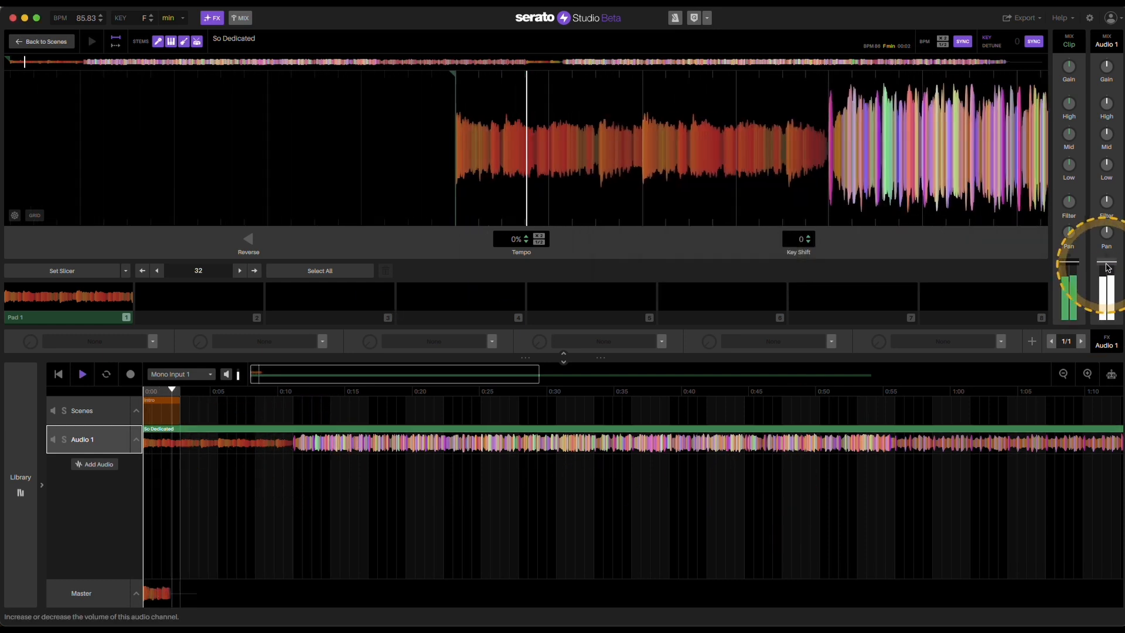
drag(1107, 268, 1106, 253)
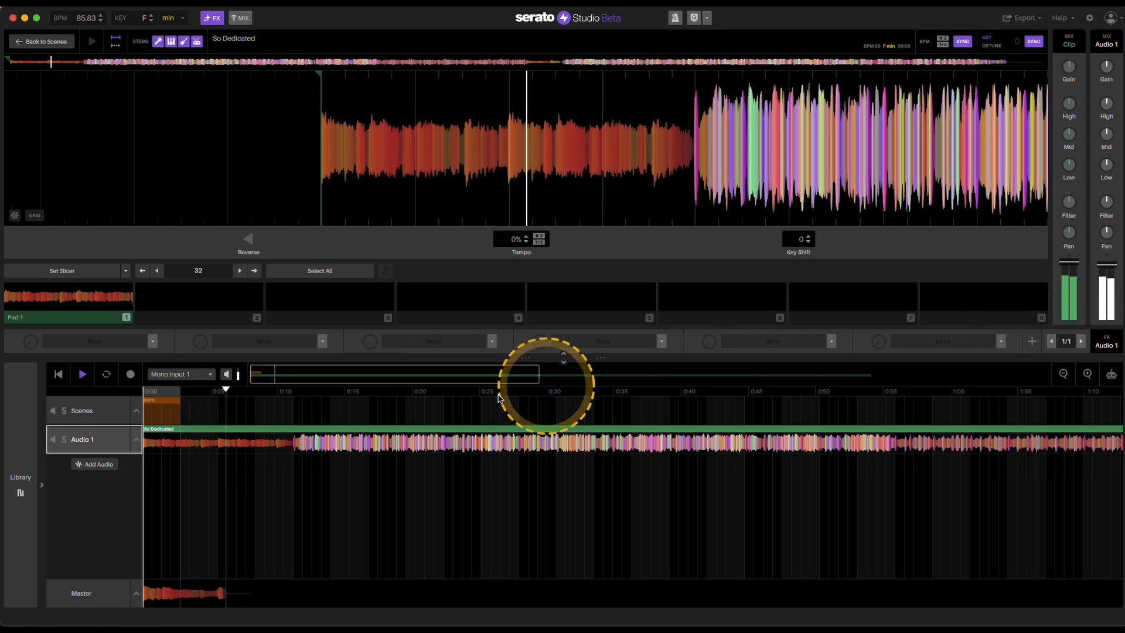
click(291, 399)
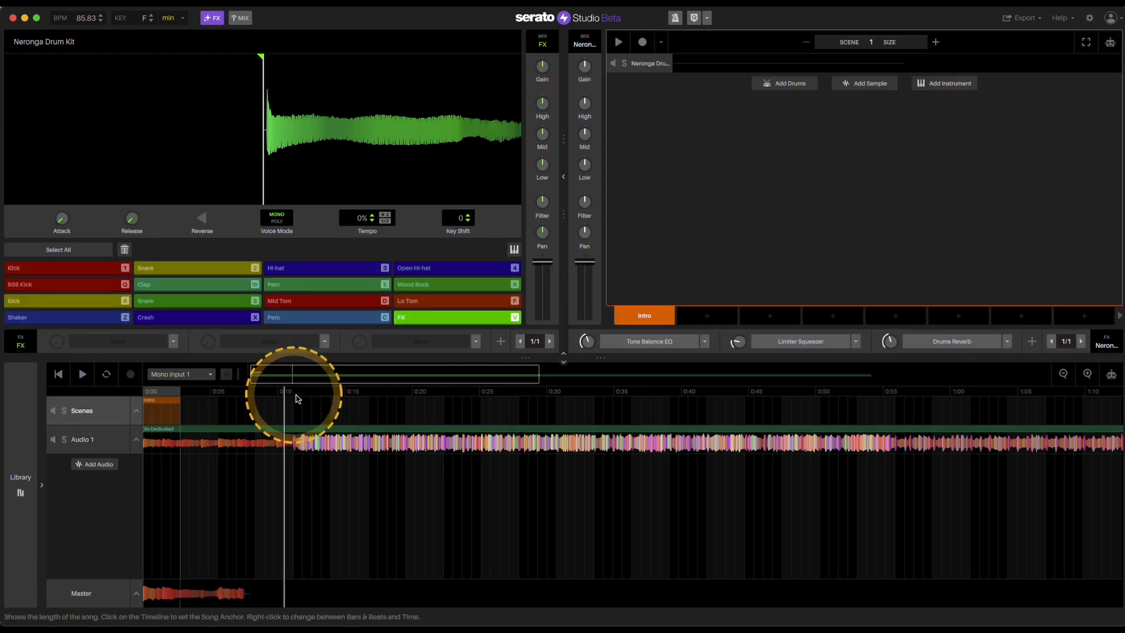
key(space)
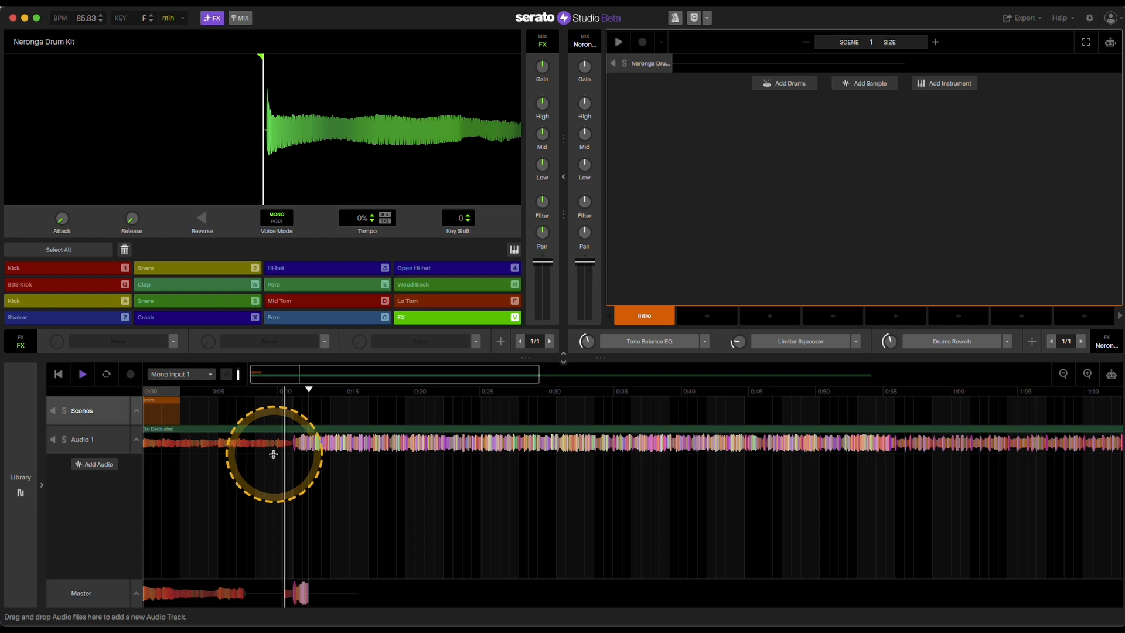
With the So Dedicated clip in the editor, mute the Melody and Bass stems, then restore them
double_click(274, 454)
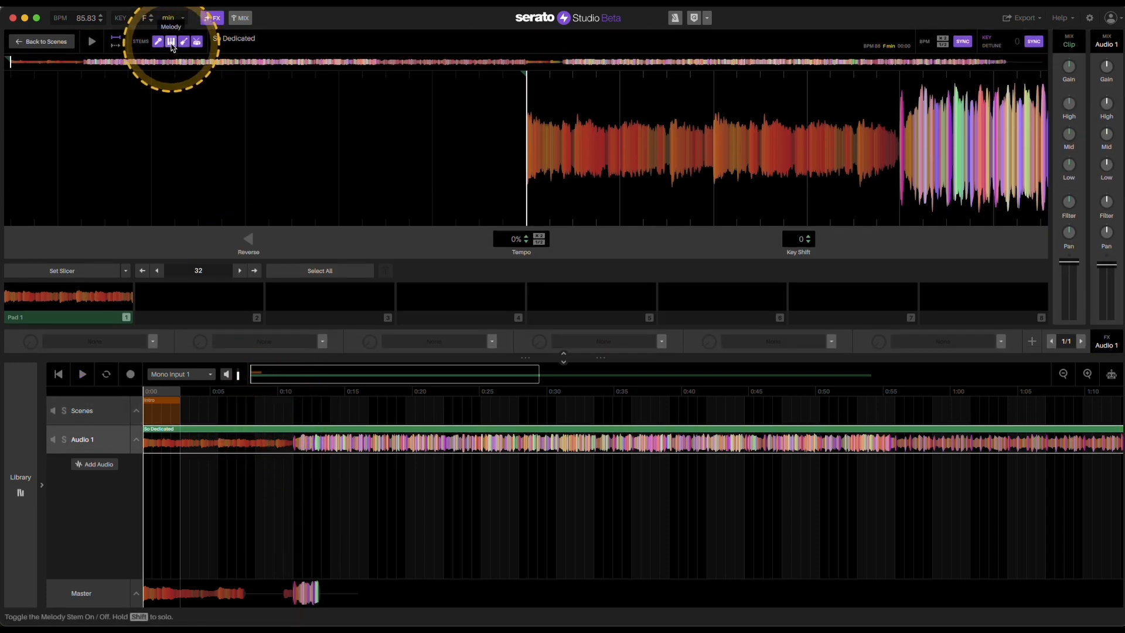
click(172, 42)
click(184, 42)
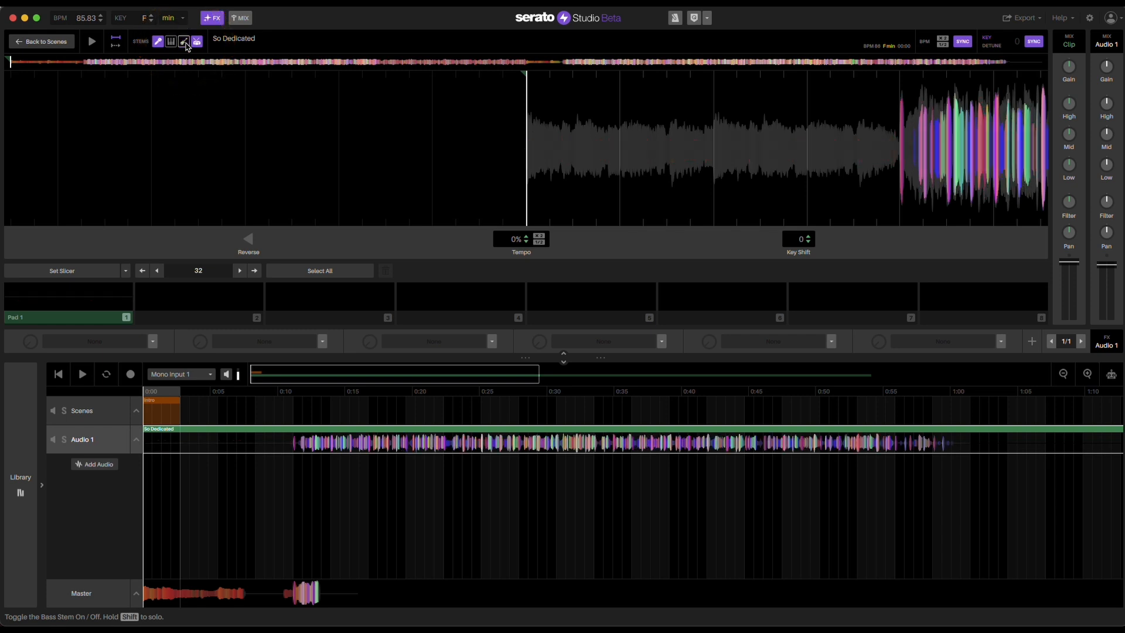
click(173, 43)
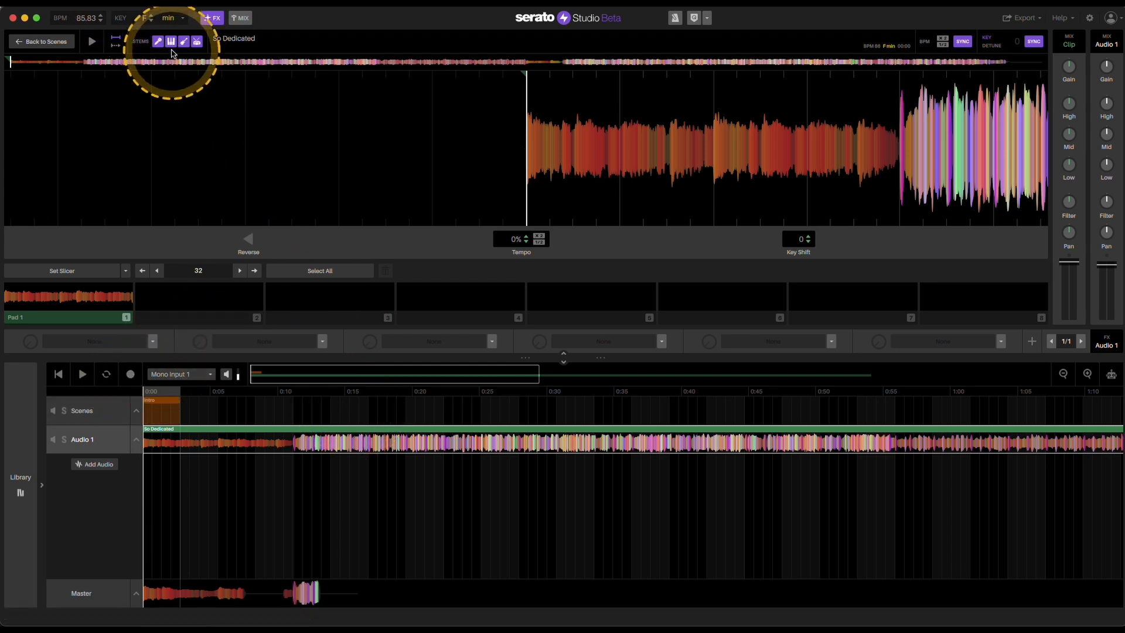
Duplicate the Audio 1 track with Cmd+D to create Audio 2
click(104, 431)
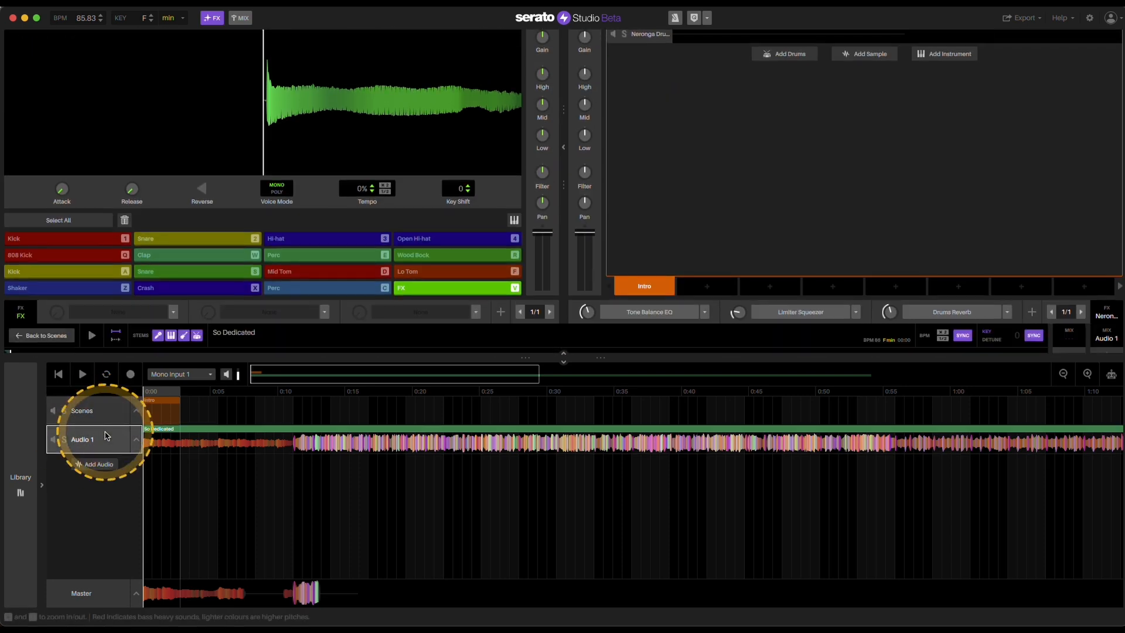
click(99, 438)
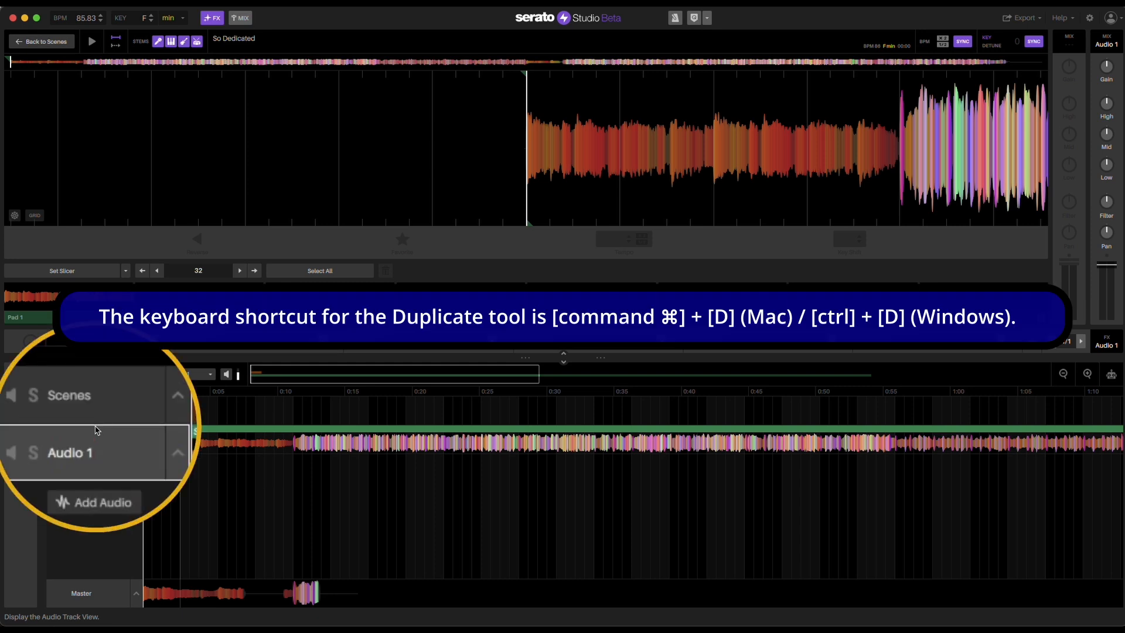
key(super+d)
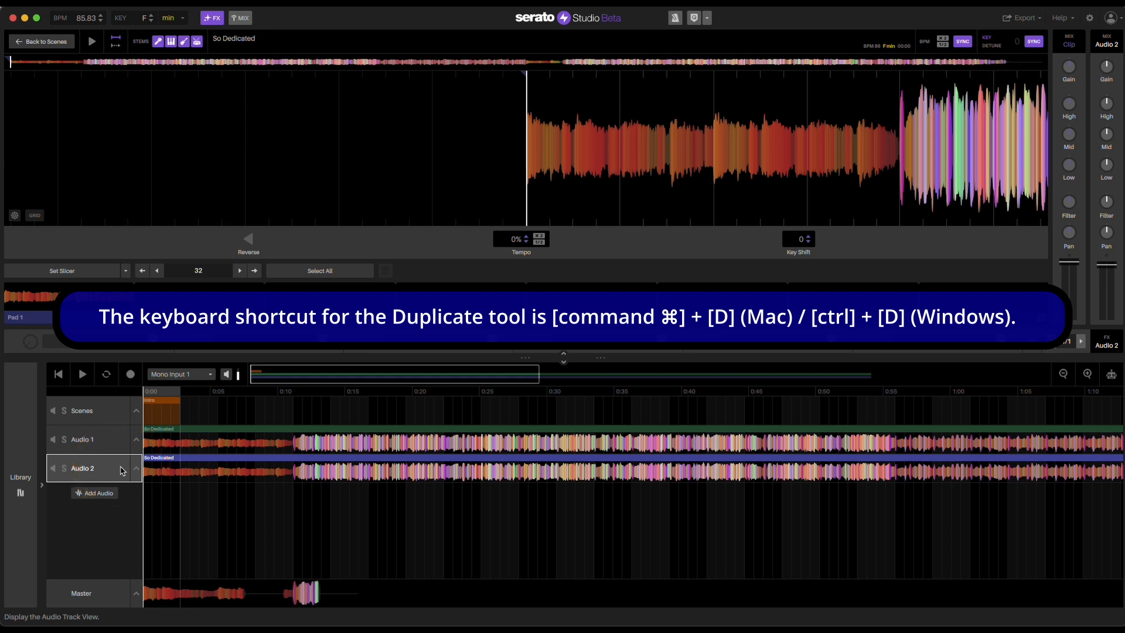
Duplicate Audio 1 and 2 to create Audio 3 and 4, then move the playhead to about five seconds
click(105, 439)
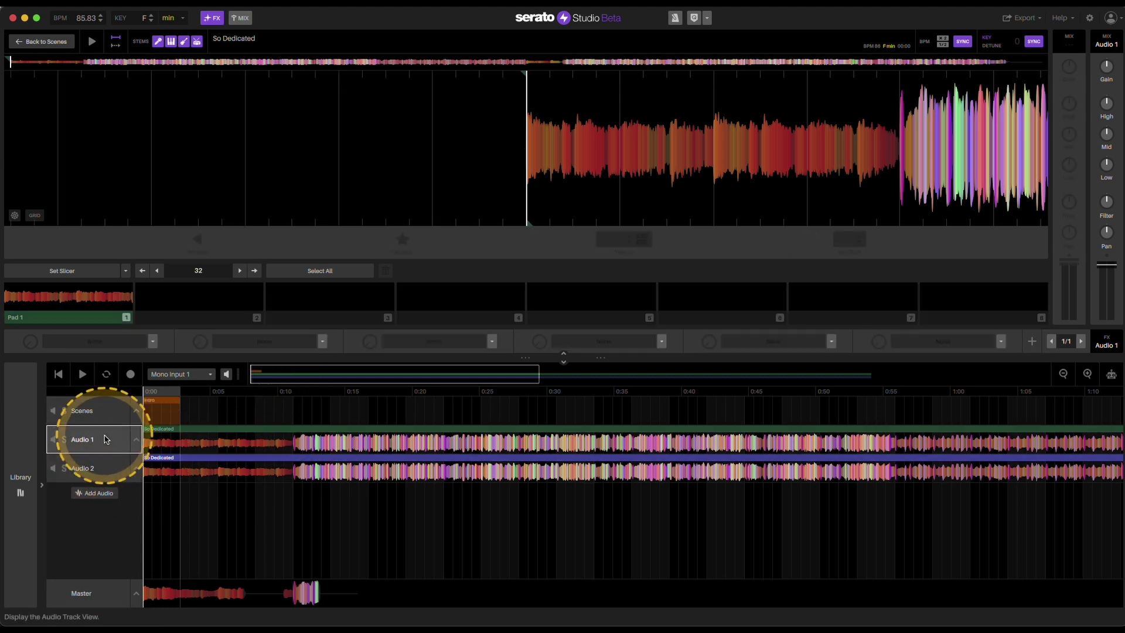
click(122, 472)
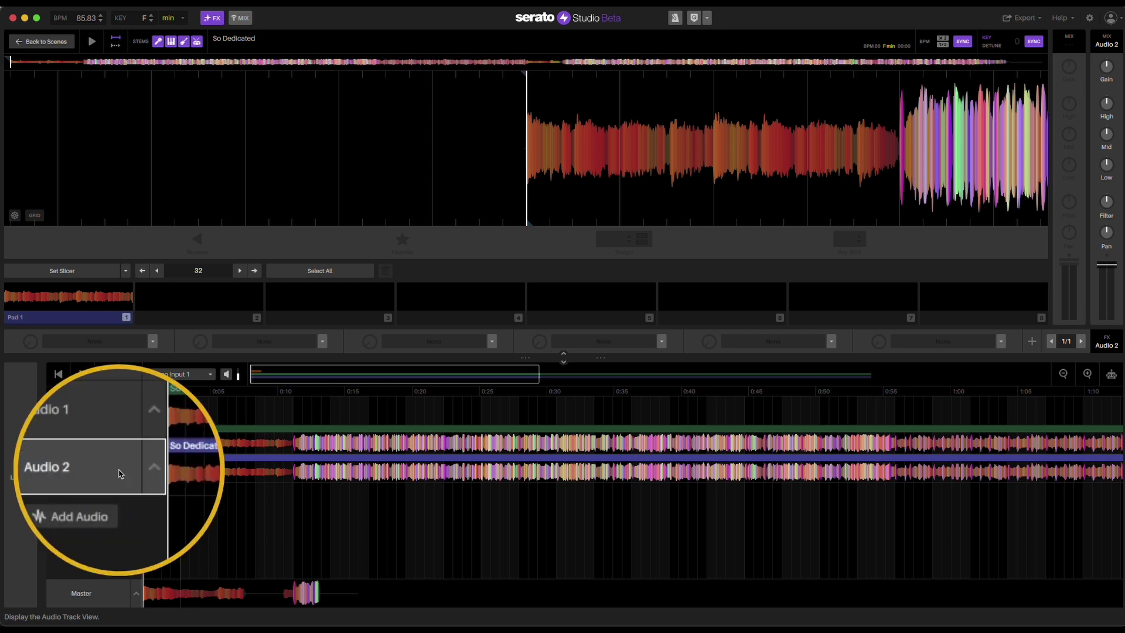
key(super+d)
key(super+d)
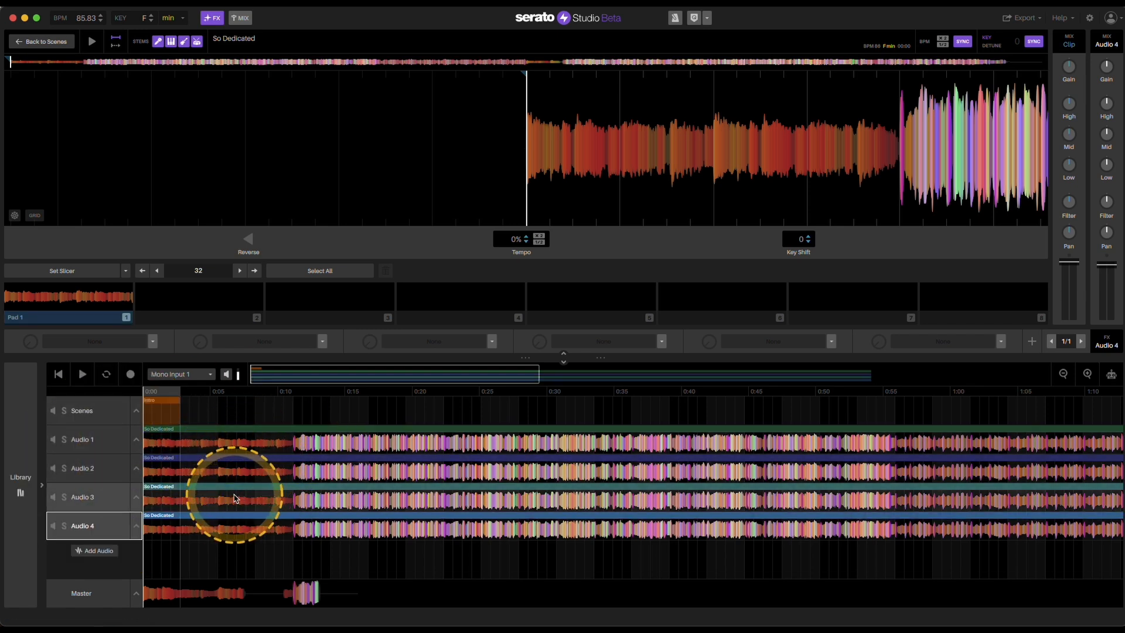
click(85, 466)
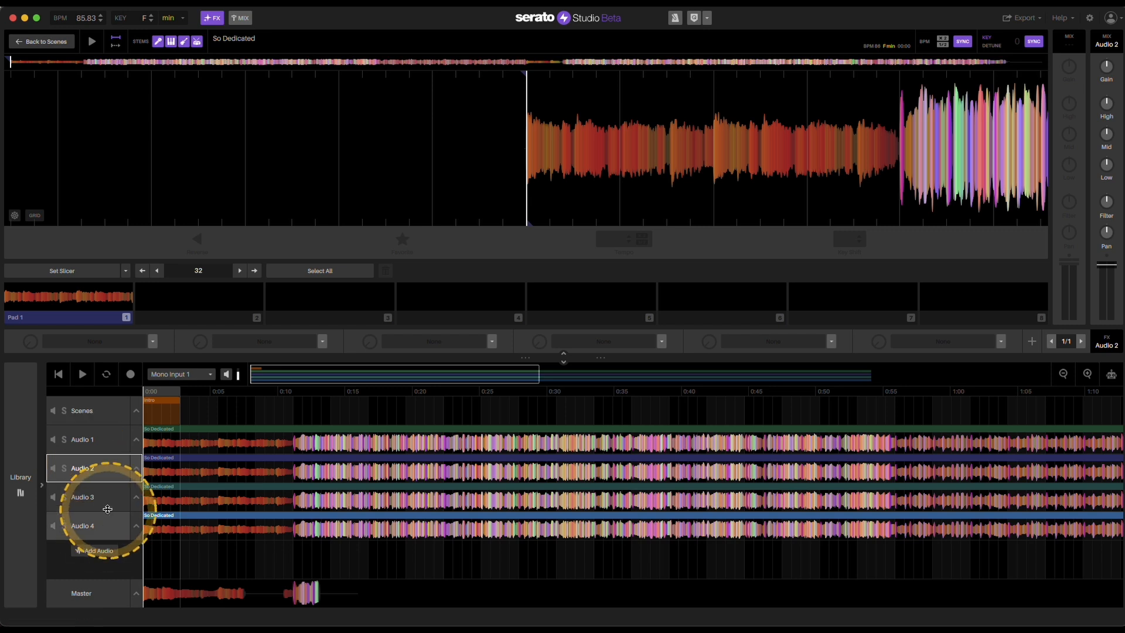
click(226, 412)
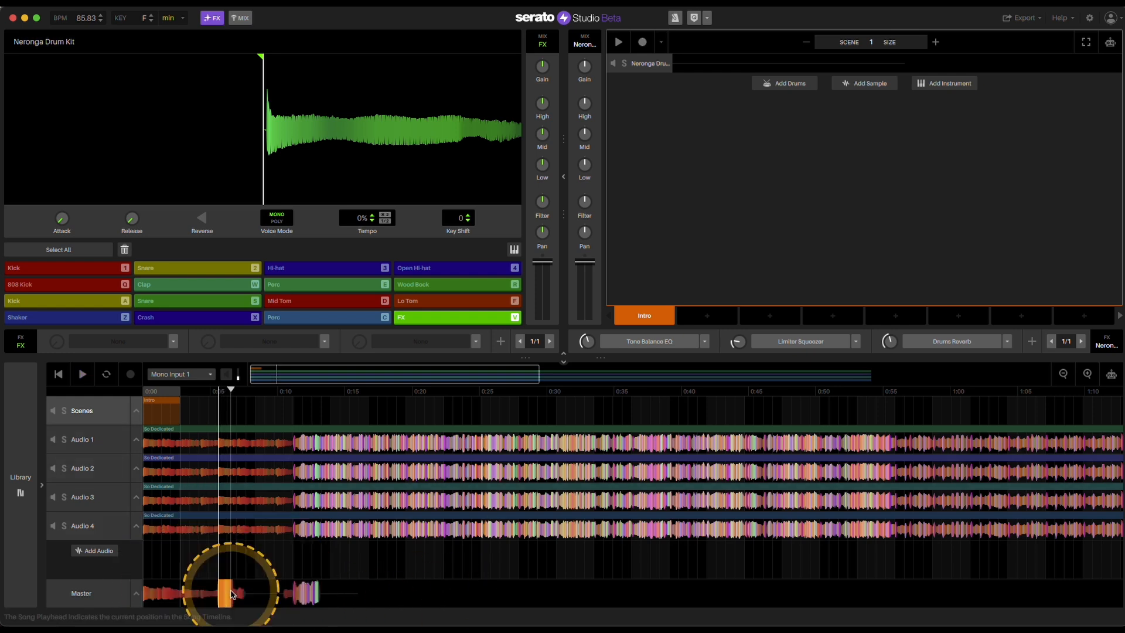
Rename Audio 1 to Vocal and Audio 2 to Melody via the track context menu
click(82, 439)
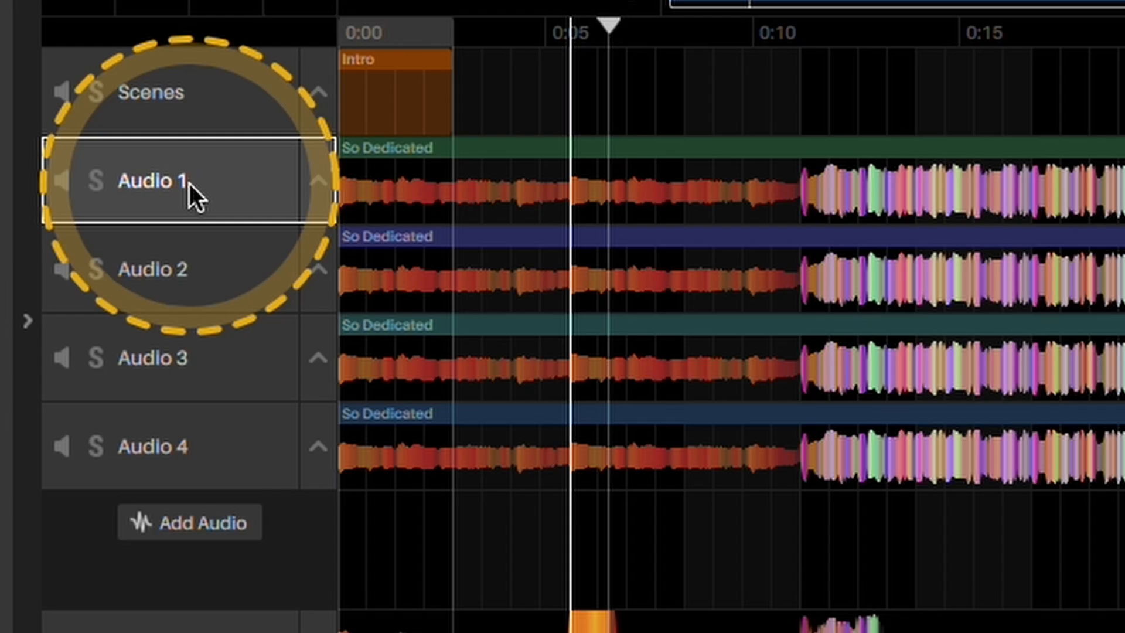
right_click(189, 182)
click(257, 281)
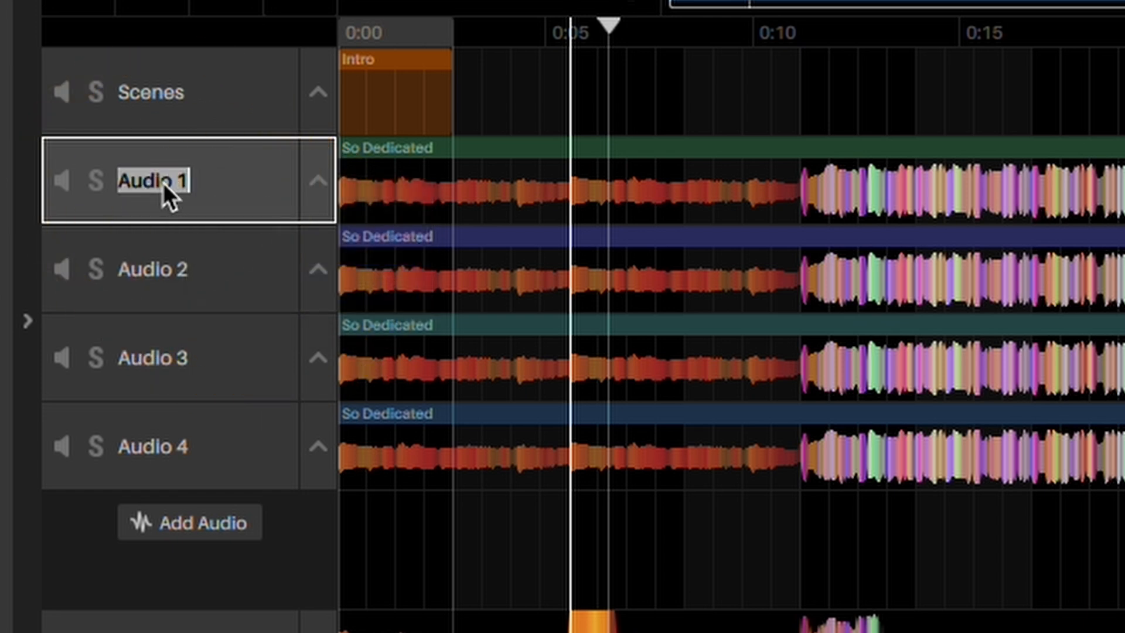
text(Mic)
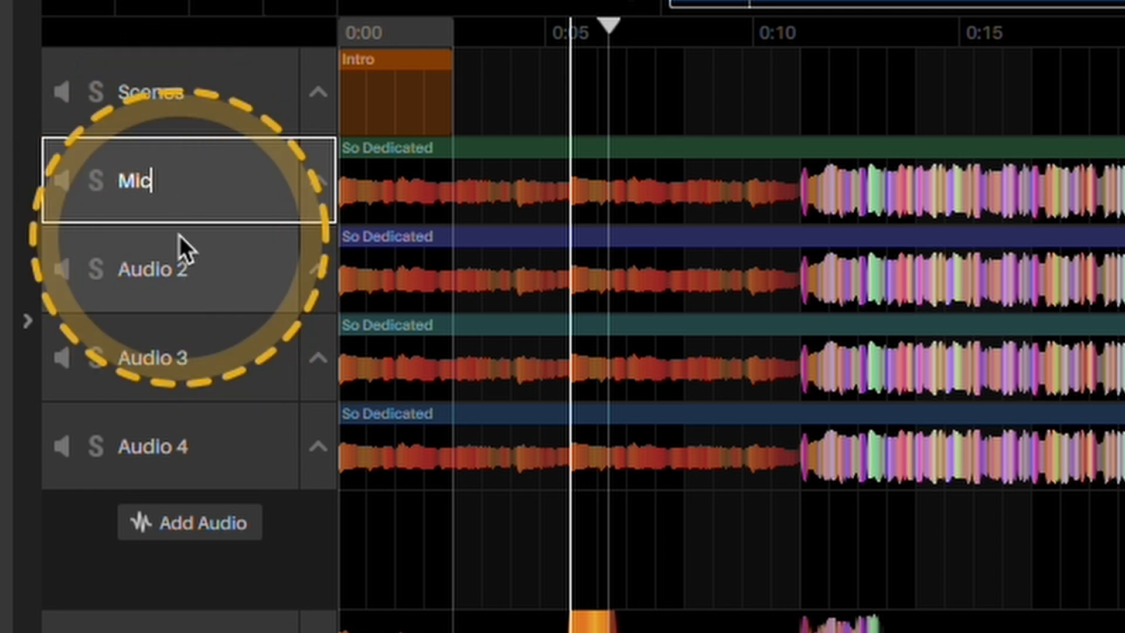
key(BackSpace)
key(BackSpace)
key(BackSpace)
text(Vocal)
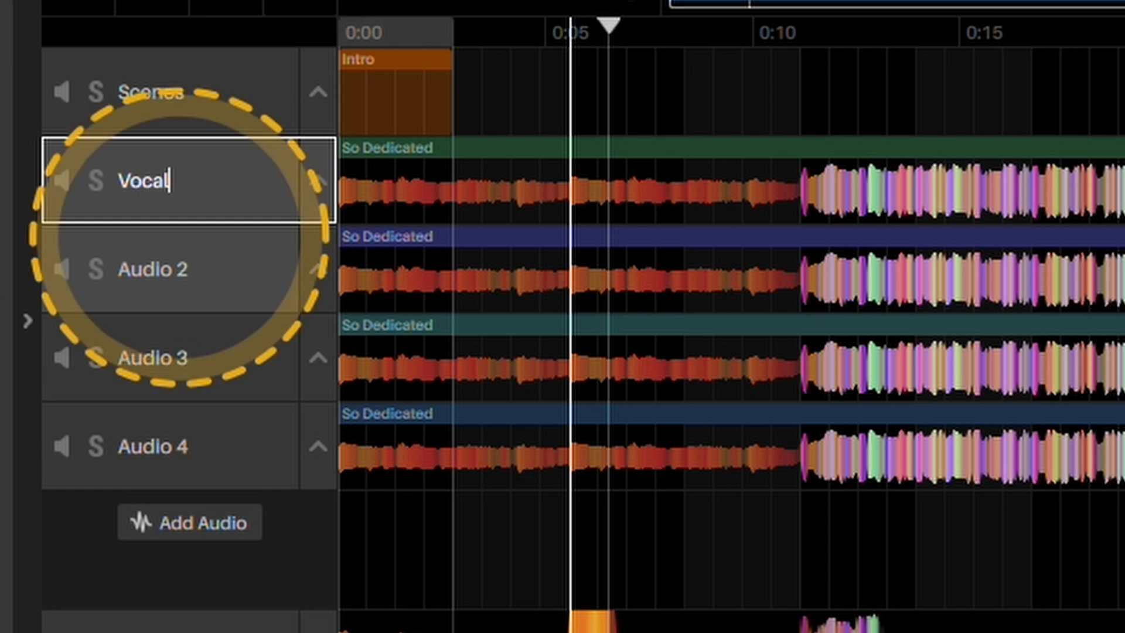
click(152, 276)
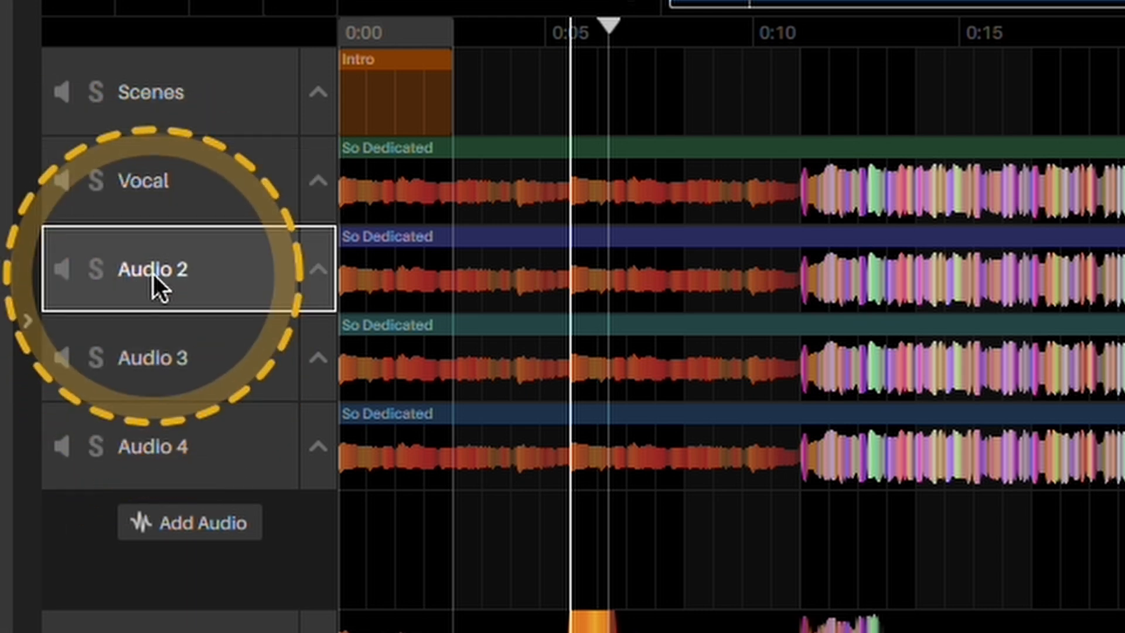
right_click(153, 274)
click(240, 371)
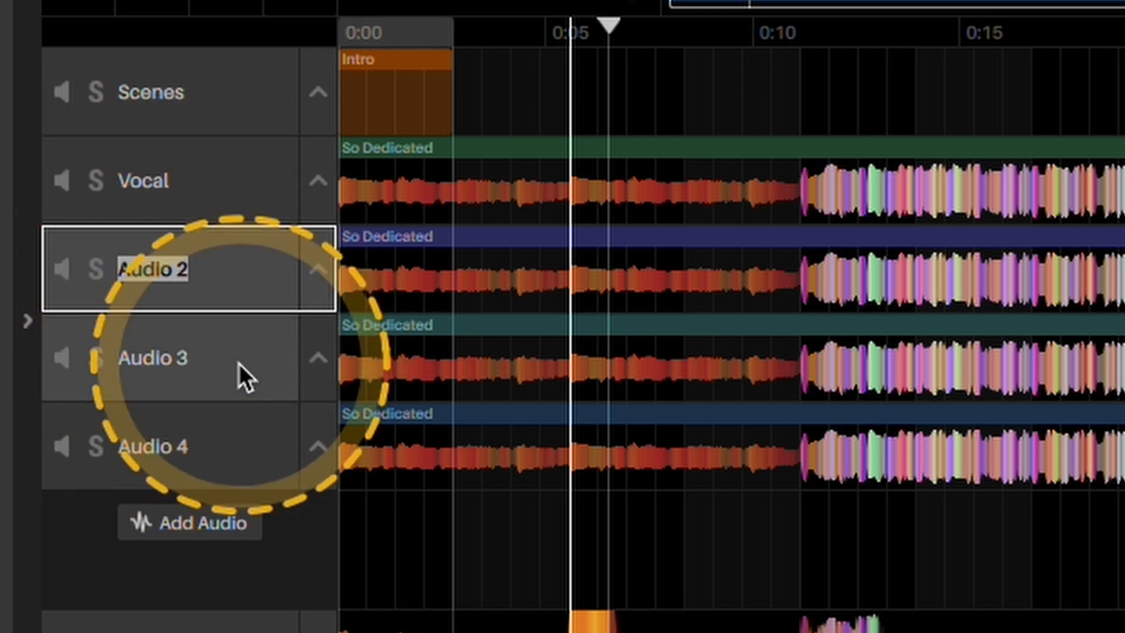
text(Melody)
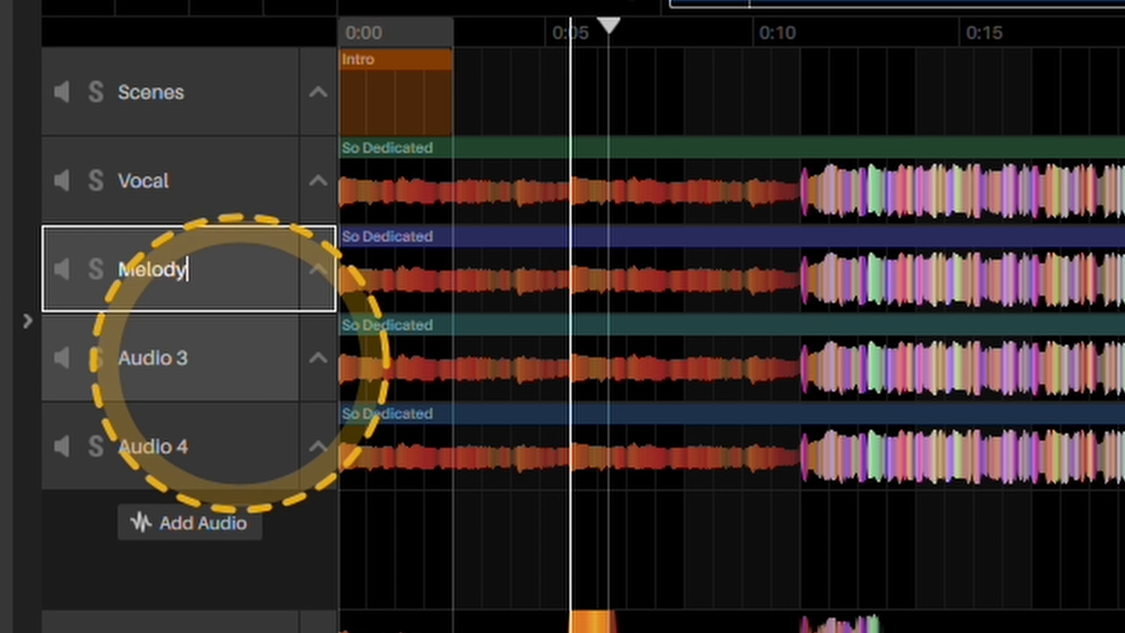
key(Return)
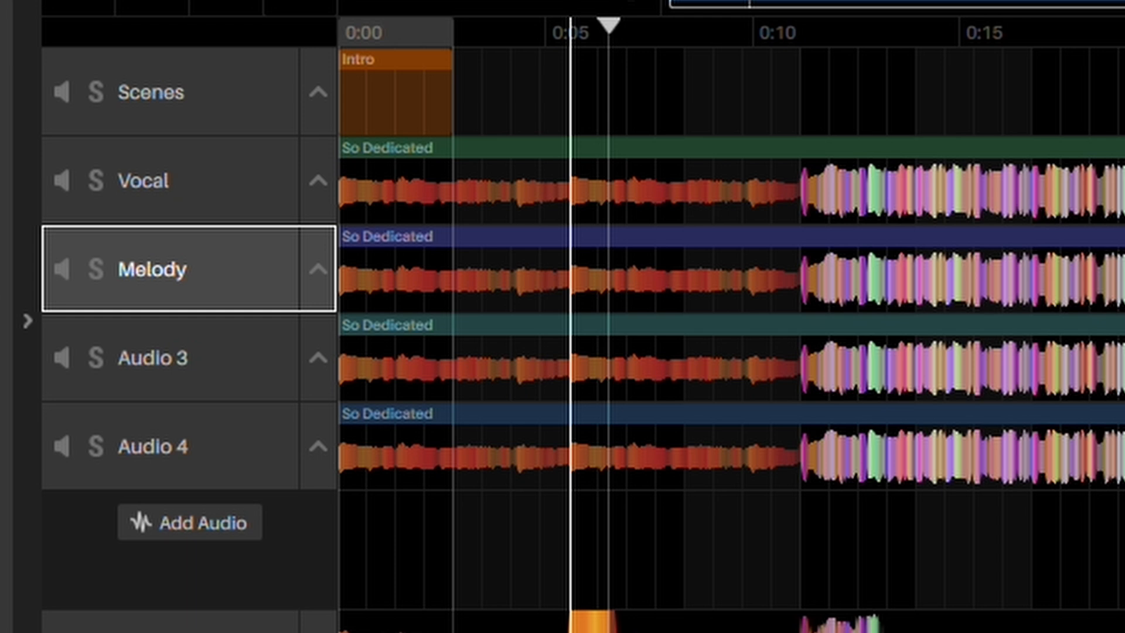
Rename Audio 3 to Bass and Audio 4 to Drums
right_click(161, 348)
click(238, 443)
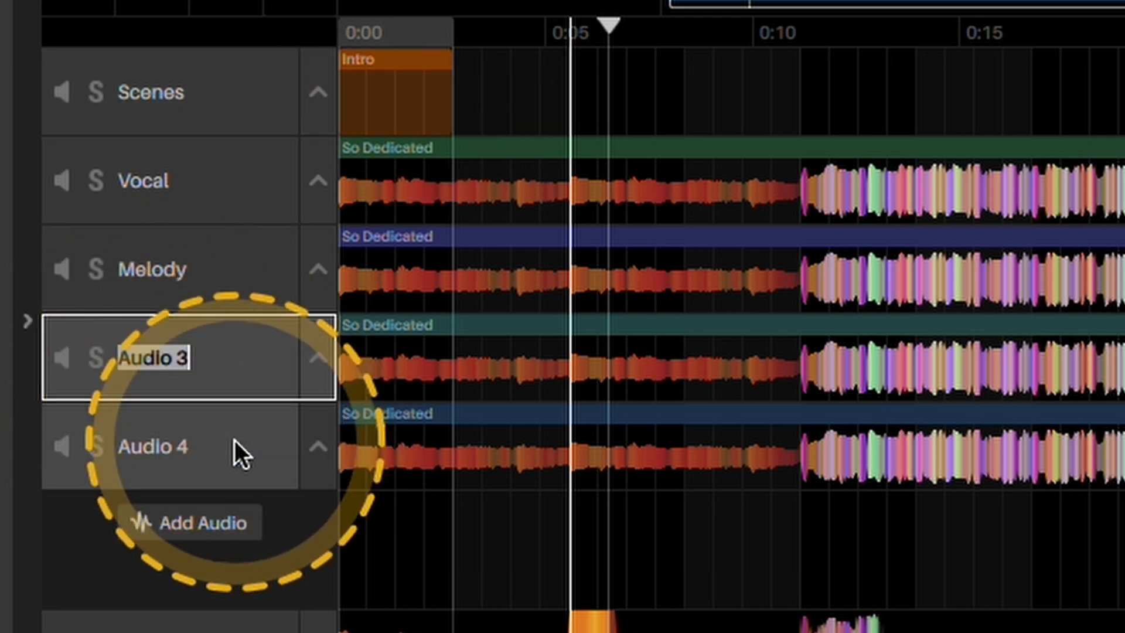
text(Bass)
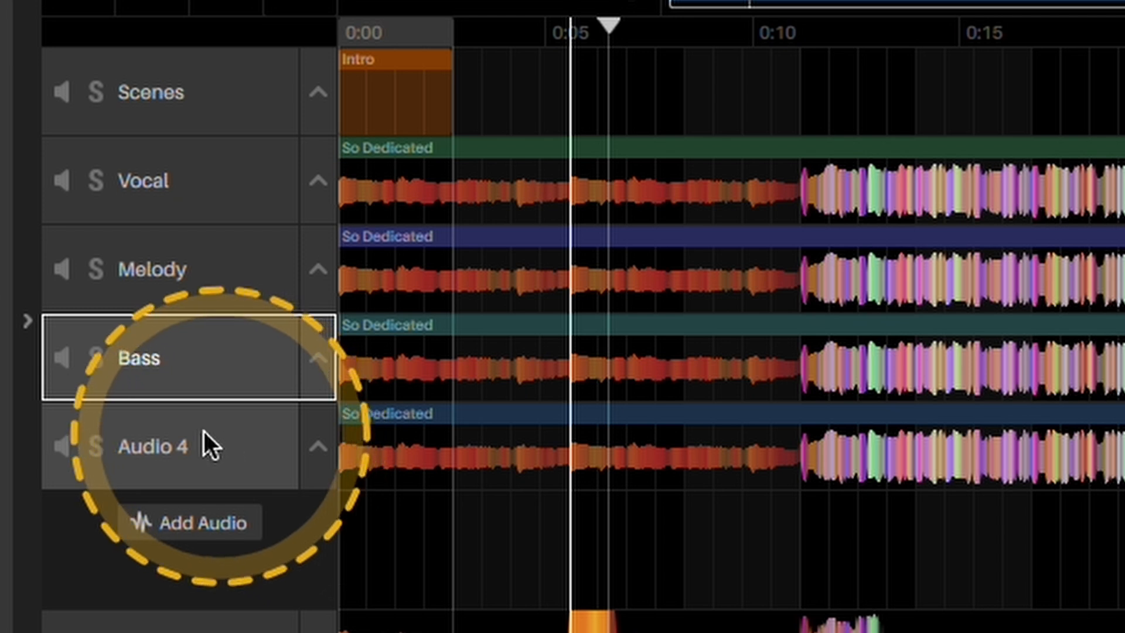
right_click(174, 443)
click(157, 353)
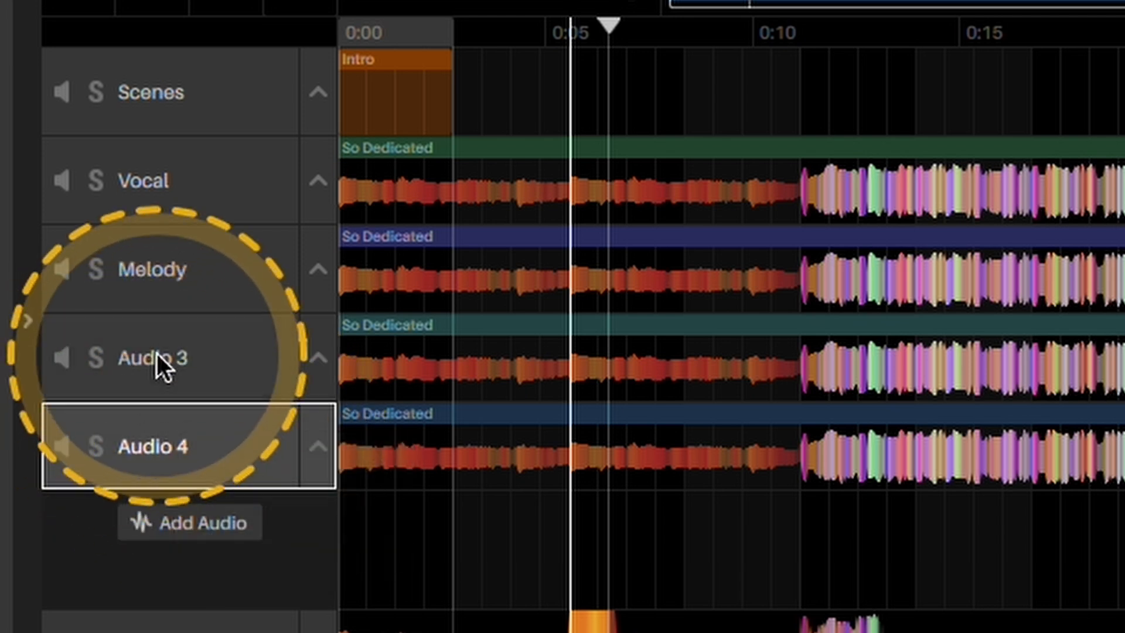
right_click(157, 353)
click(249, 442)
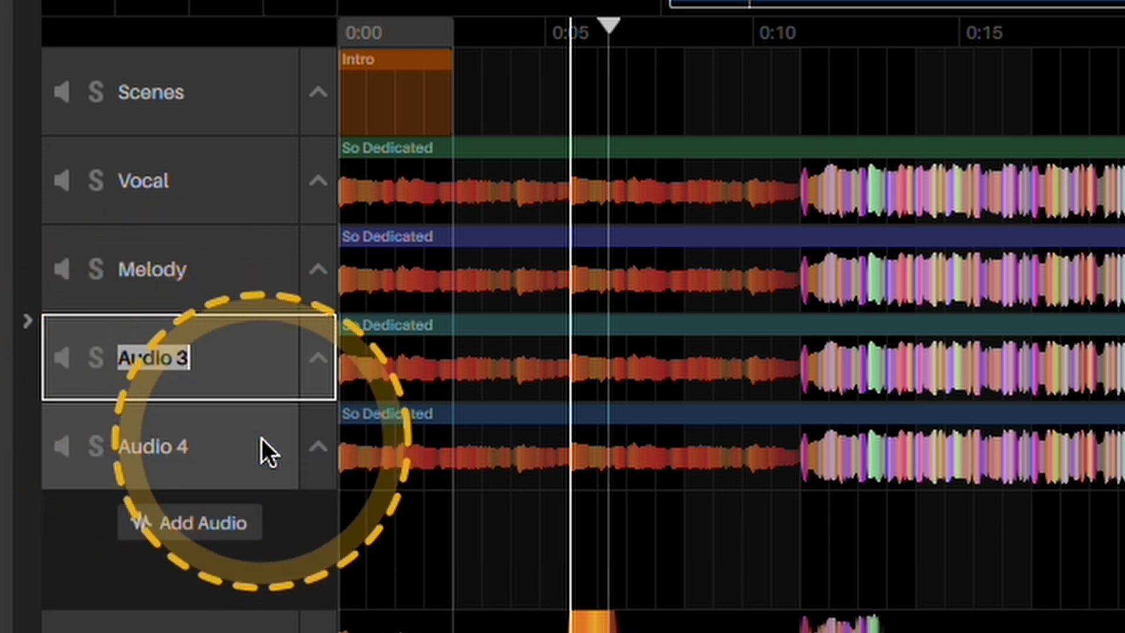
text(Bass)
key(Return)
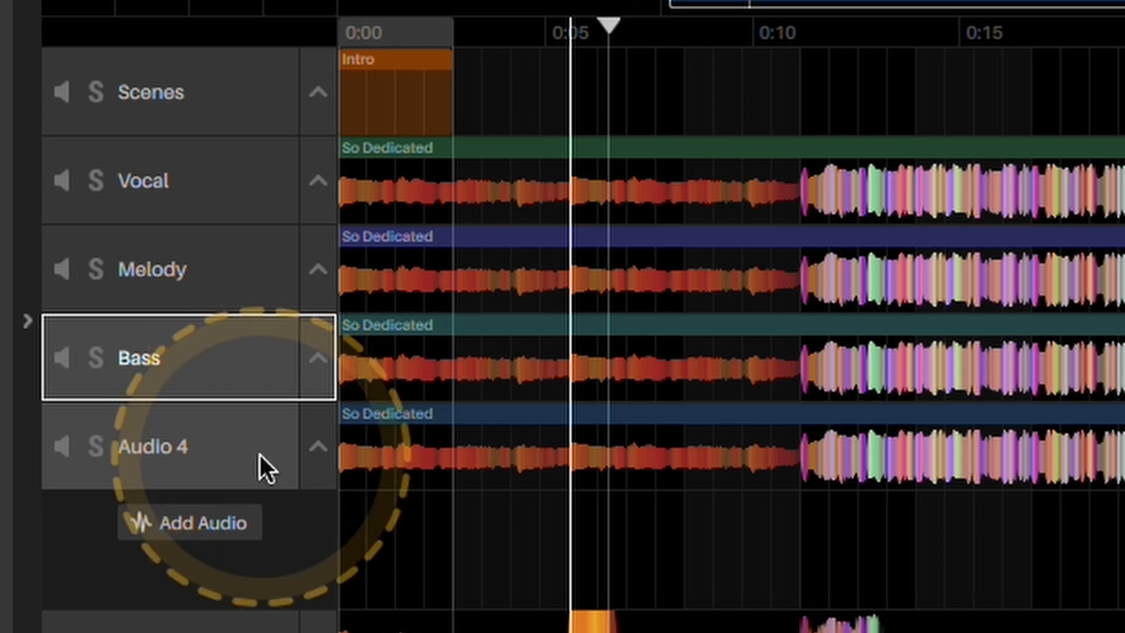
right_click(182, 443)
click(266, 548)
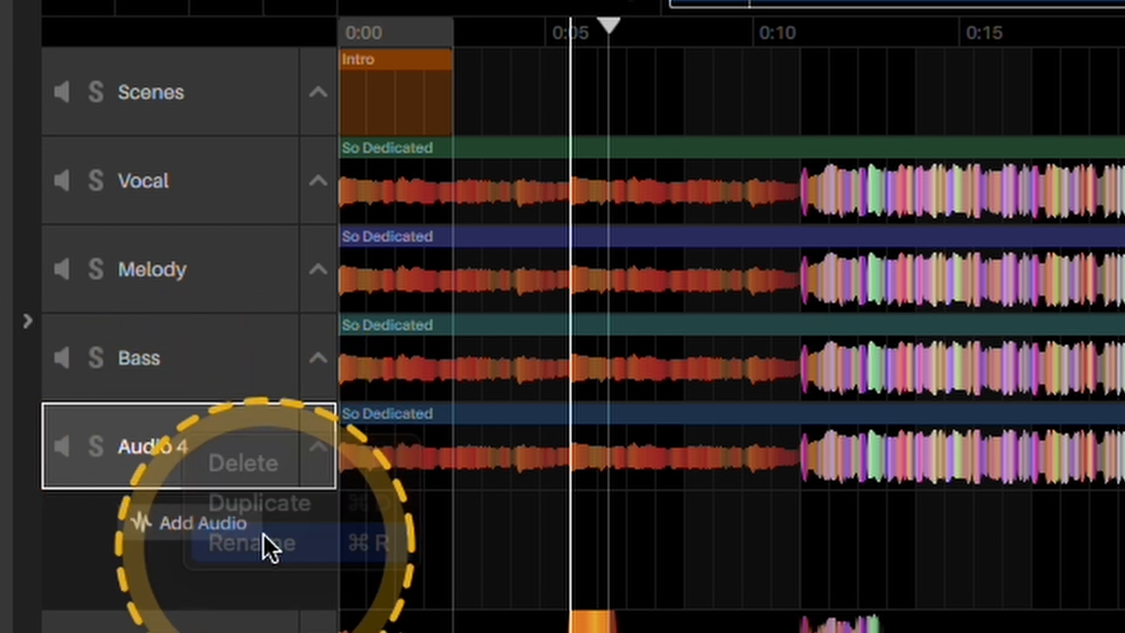
text(Drum)
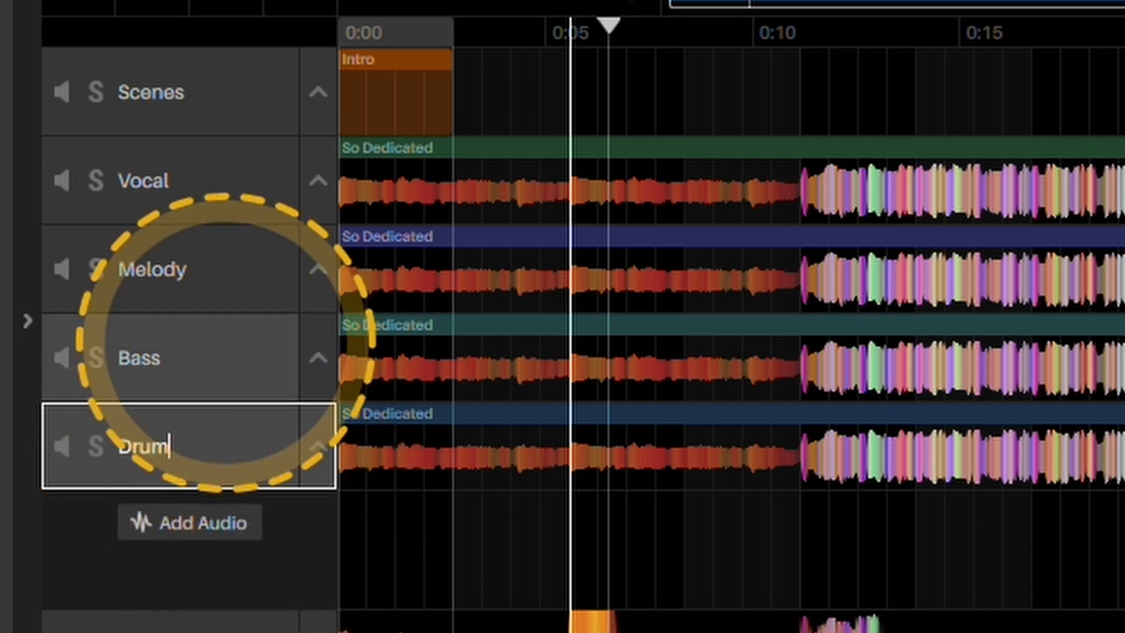
text(s)
key(Return)
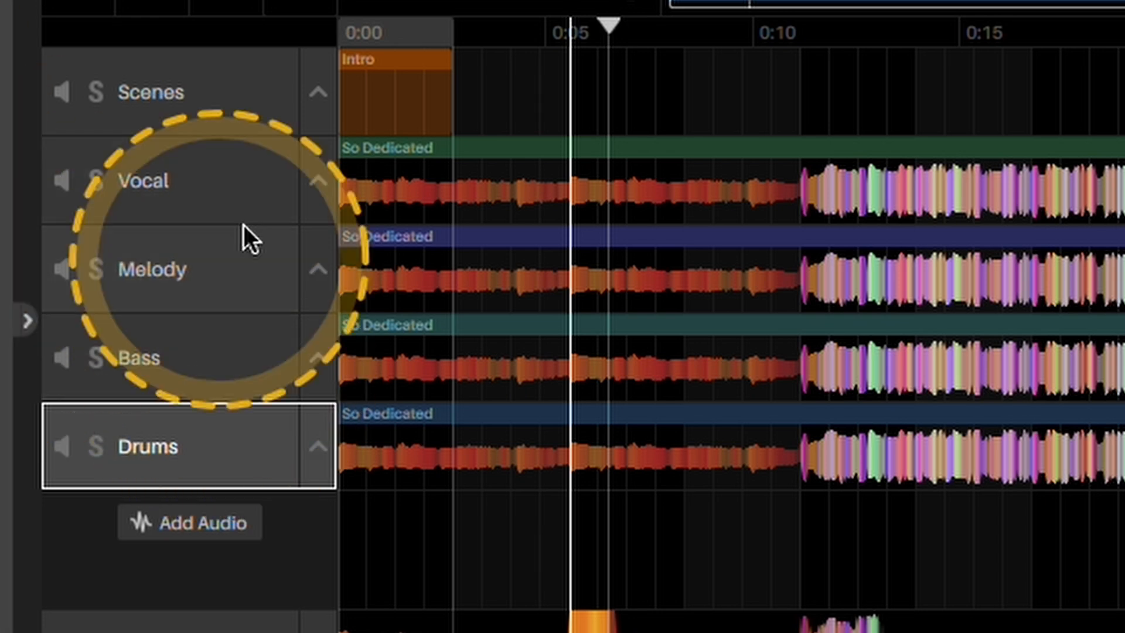
Leave only the vocal stem enabled on Vocal and only the melody stem on Melody
click(197, 176)
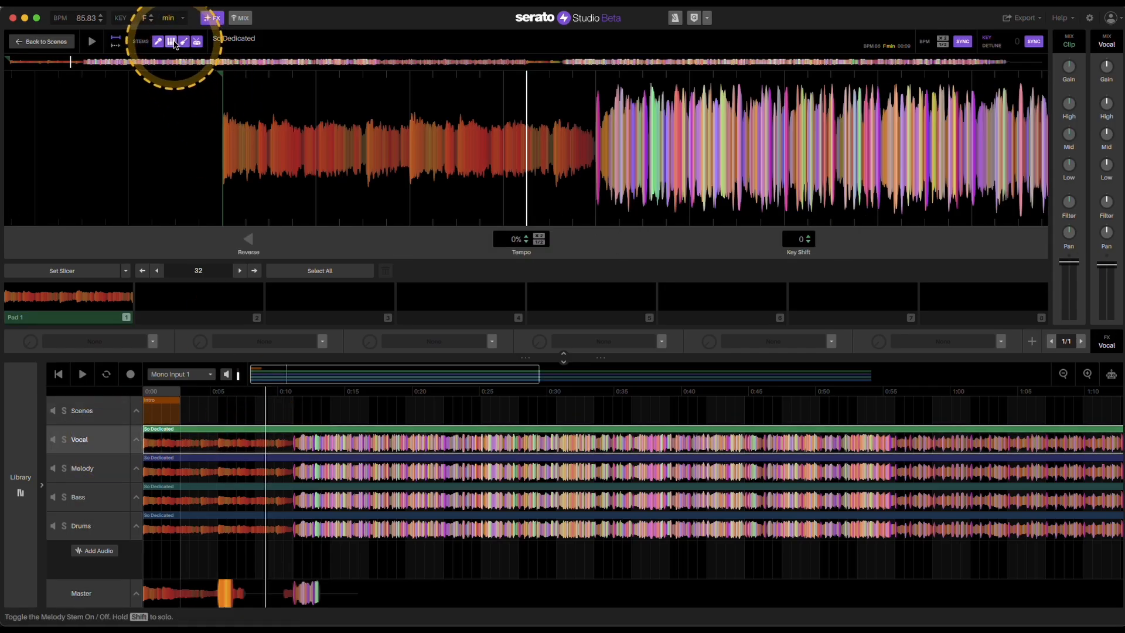
click(173, 41)
click(197, 41)
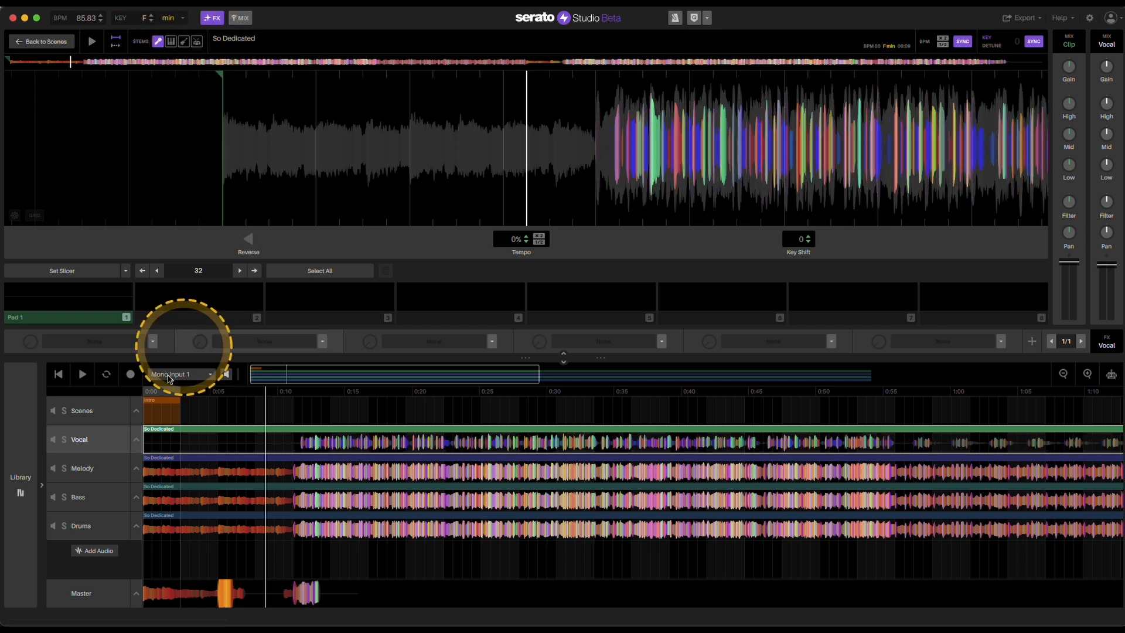
click(82, 467)
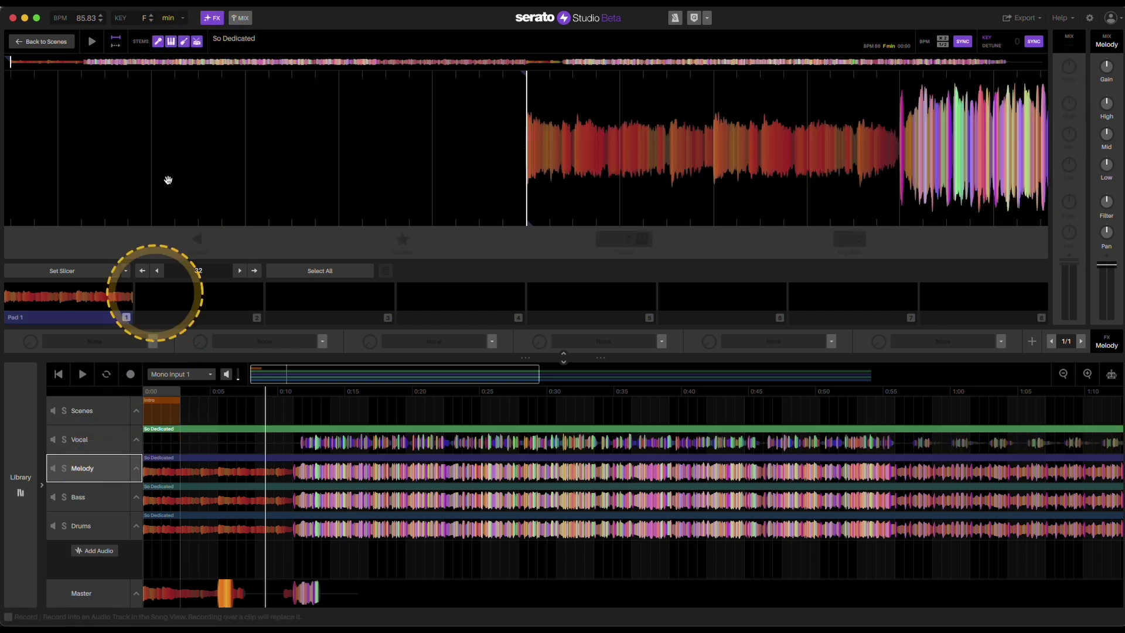
click(171, 42)
click(184, 40)
click(199, 40)
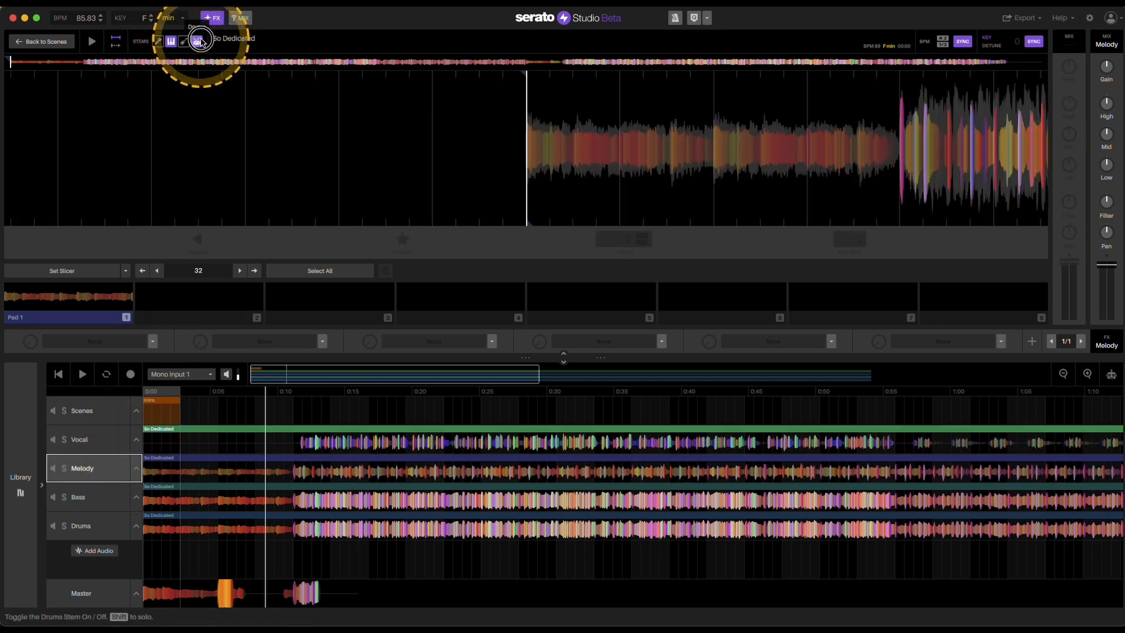
Leave only the bass stem enabled on Bass and only the drums stem on Drums
click(79, 497)
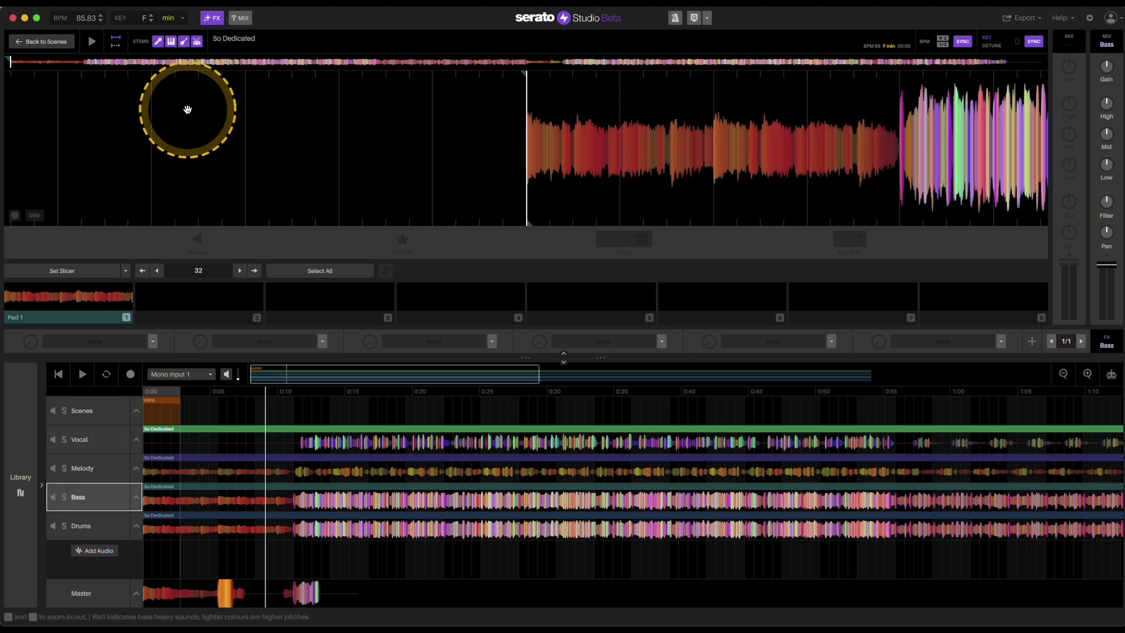
click(159, 40)
click(197, 40)
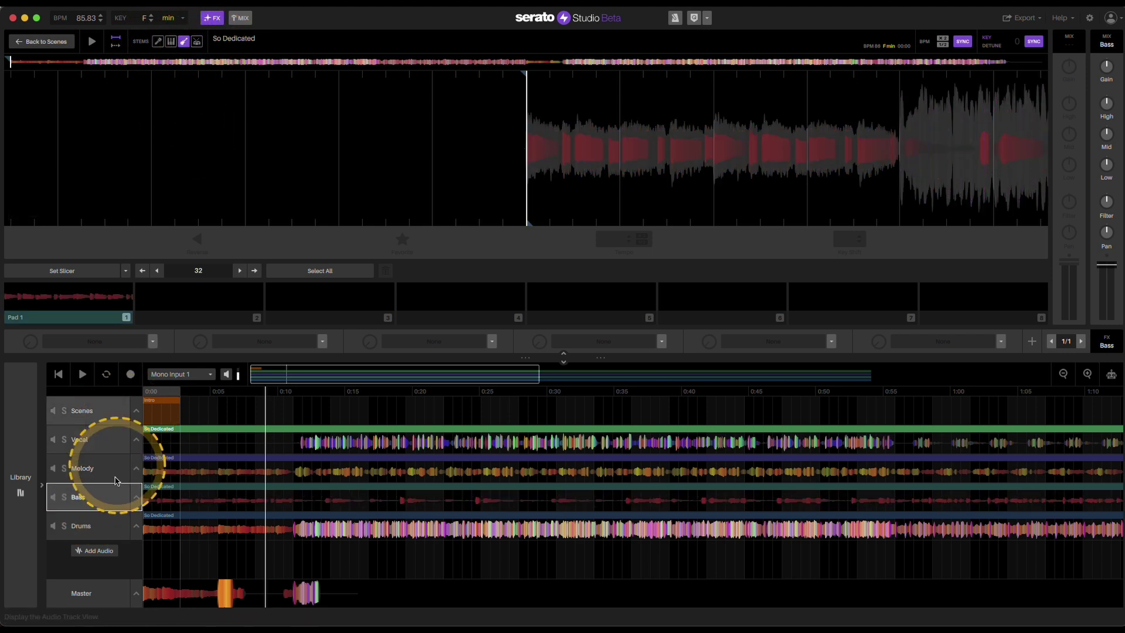
click(103, 525)
click(159, 41)
click(183, 41)
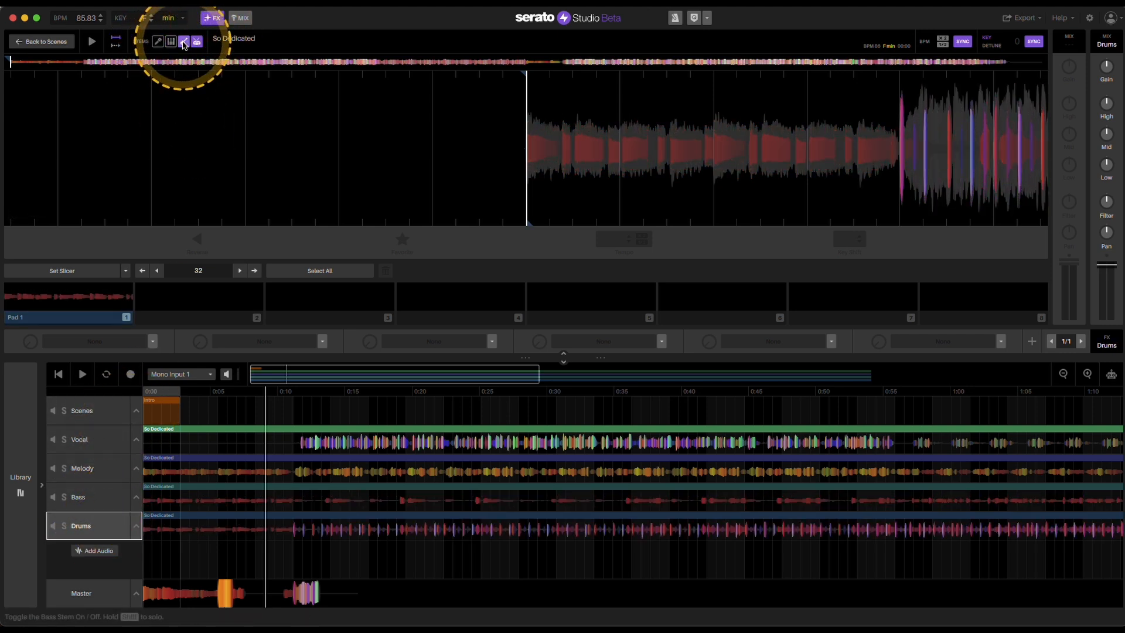
Play from about 0:10 and solo Vocal, Melody, Bass and Drums in turn, ending with solo off
click(296, 414)
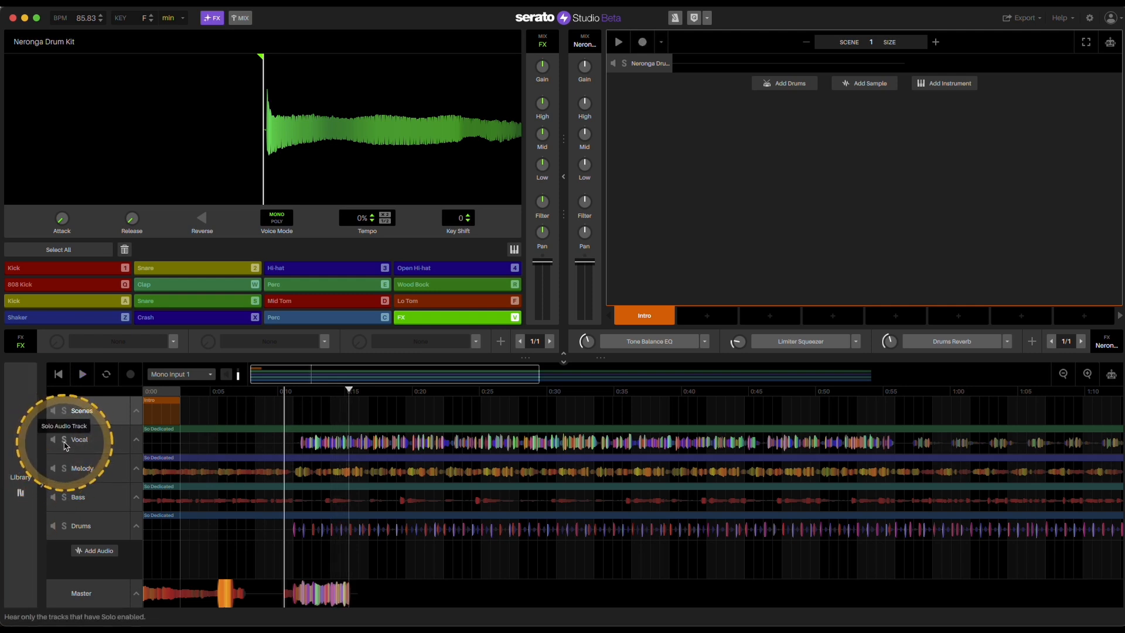
click(64, 439)
key(space)
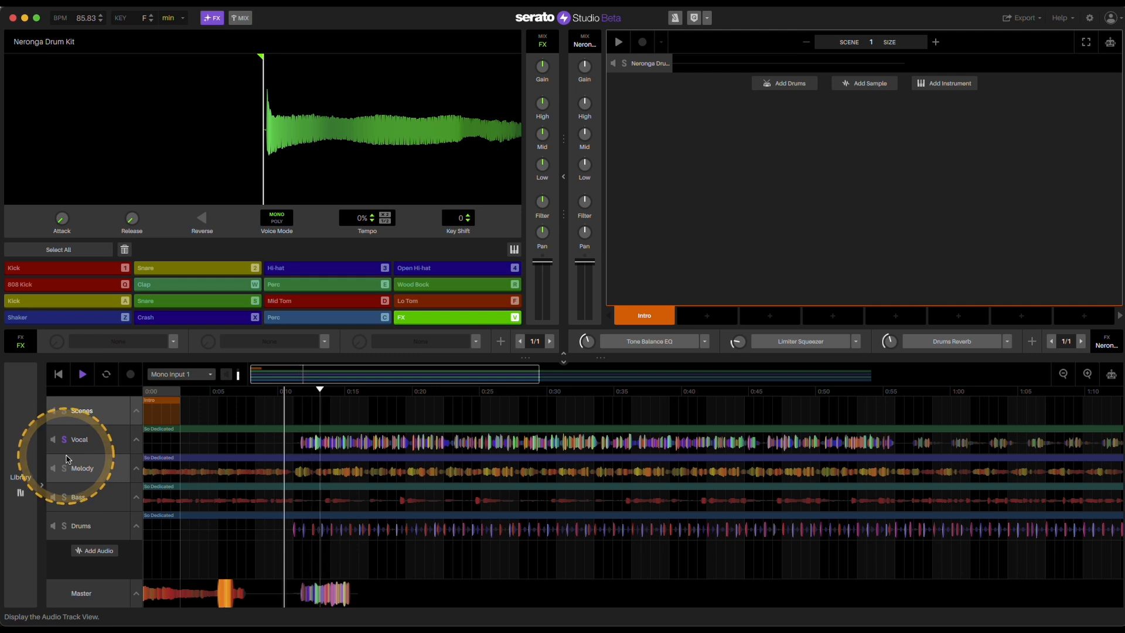
click(65, 468)
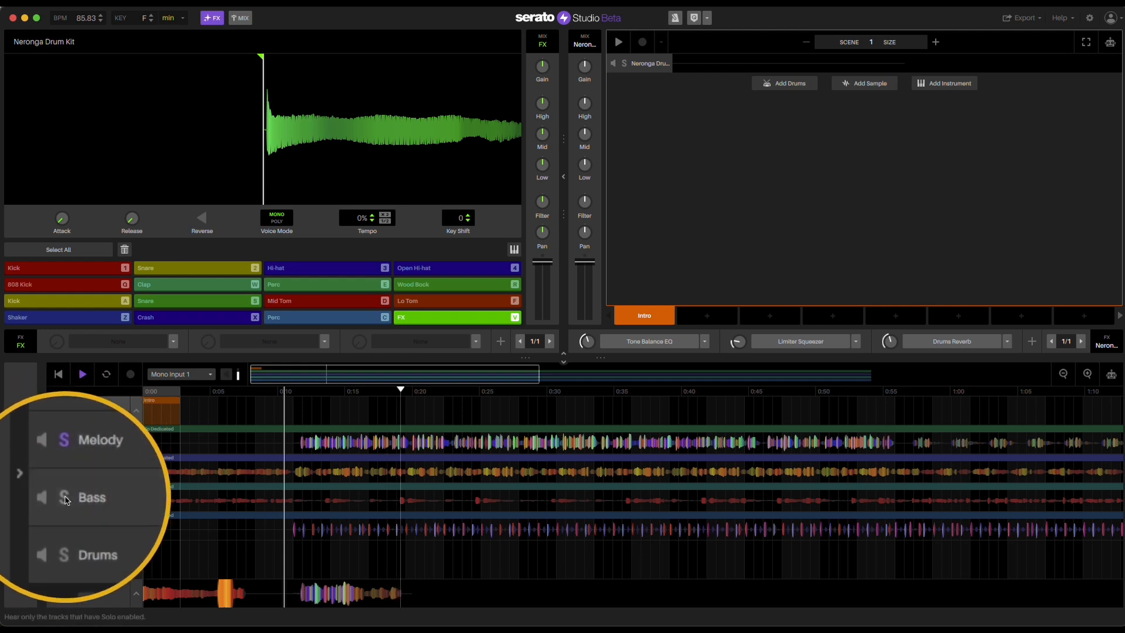
click(65, 498)
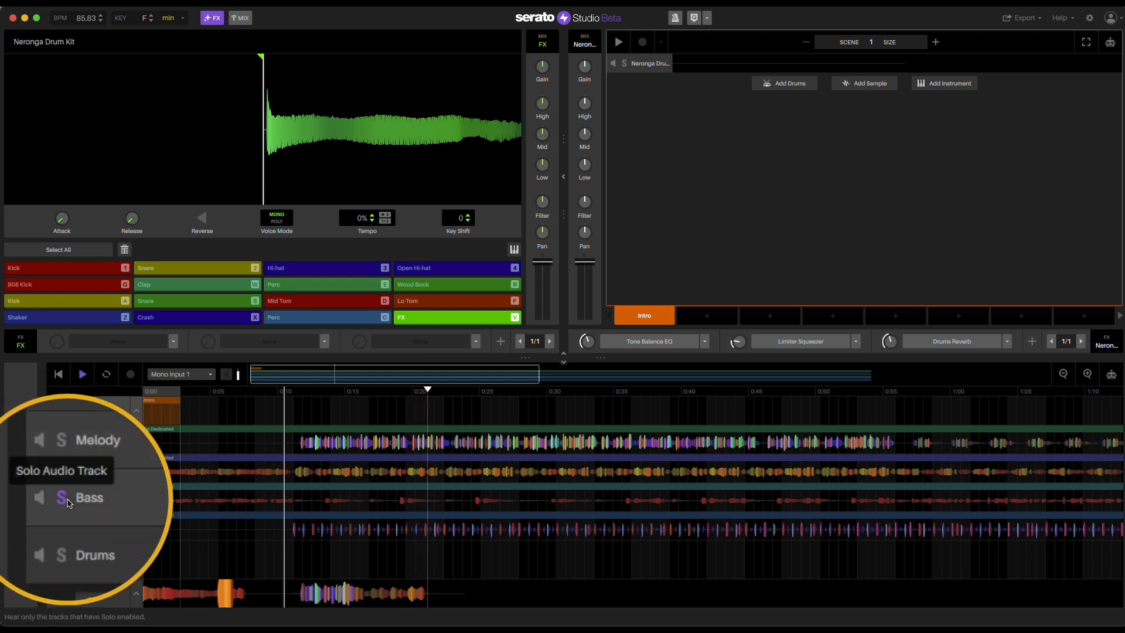
click(65, 528)
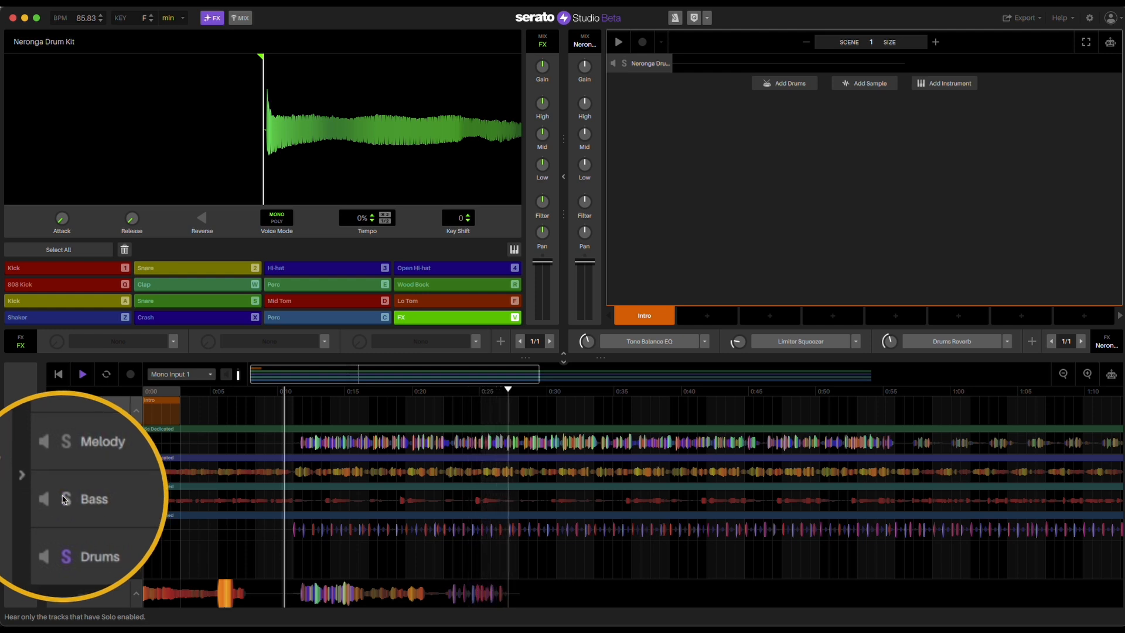
click(65, 527)
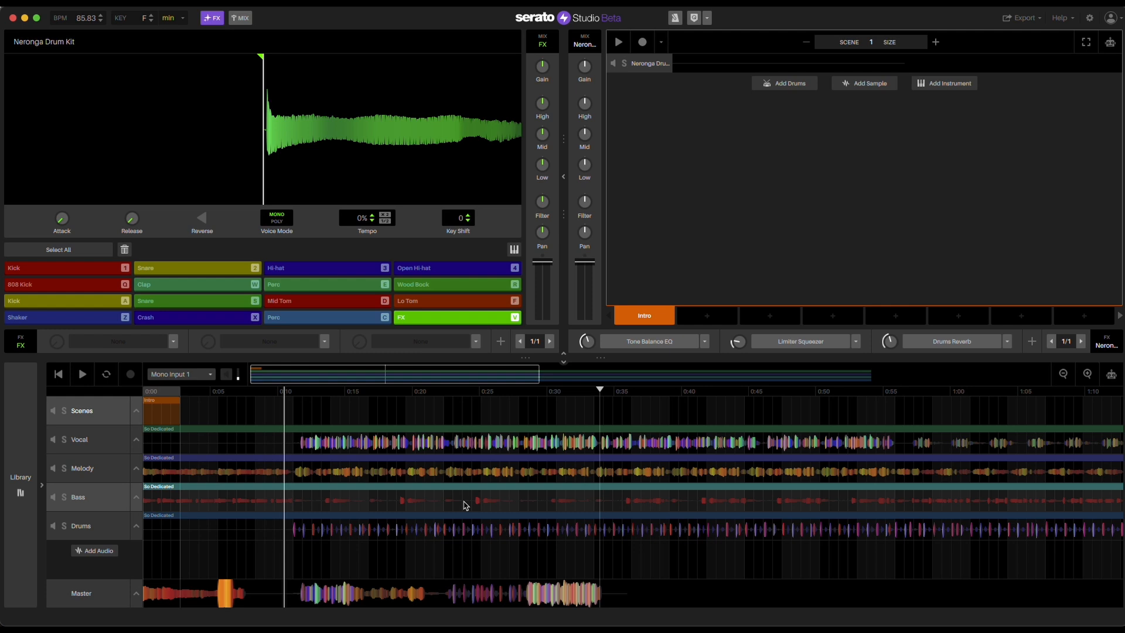
Zoom in on the timeline to inspect the clips, then zoom back out to the whole song
drag(464, 502, 607, 512)
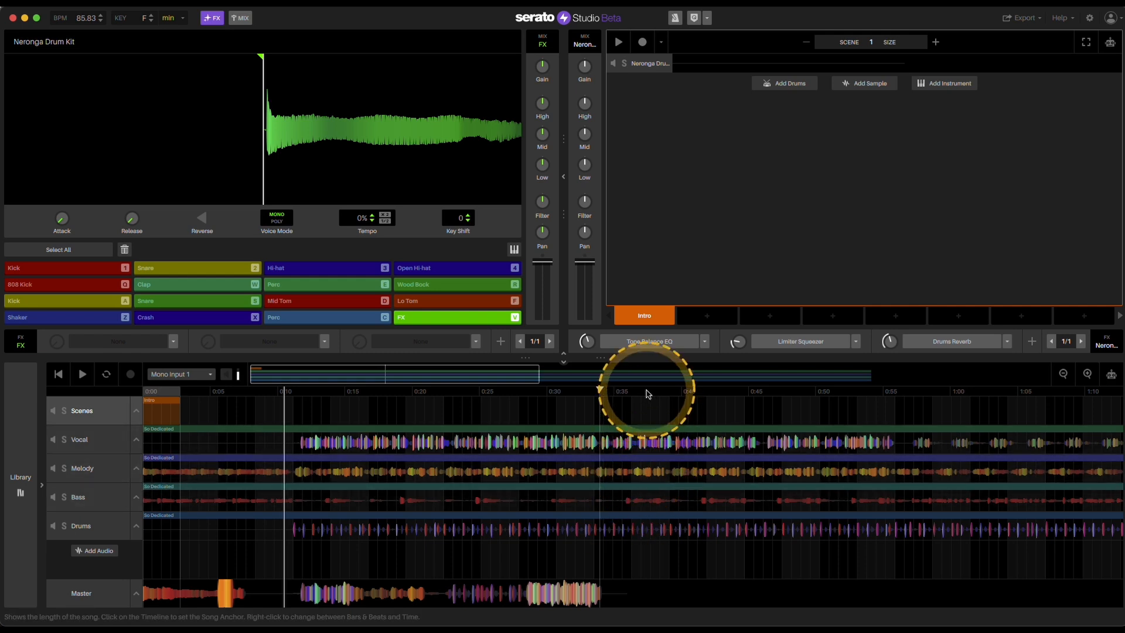
click(1087, 373)
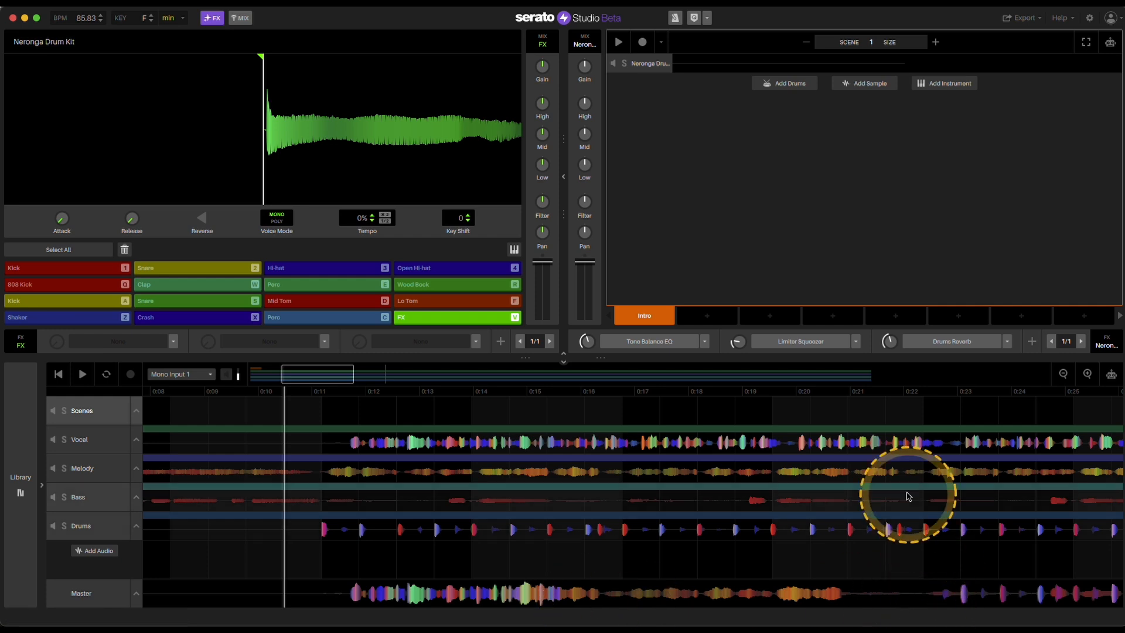
mouse_move(317, 377)
mouse_down()
mouse_move(361, 376)
mouse_move(318, 377)
mouse_up()
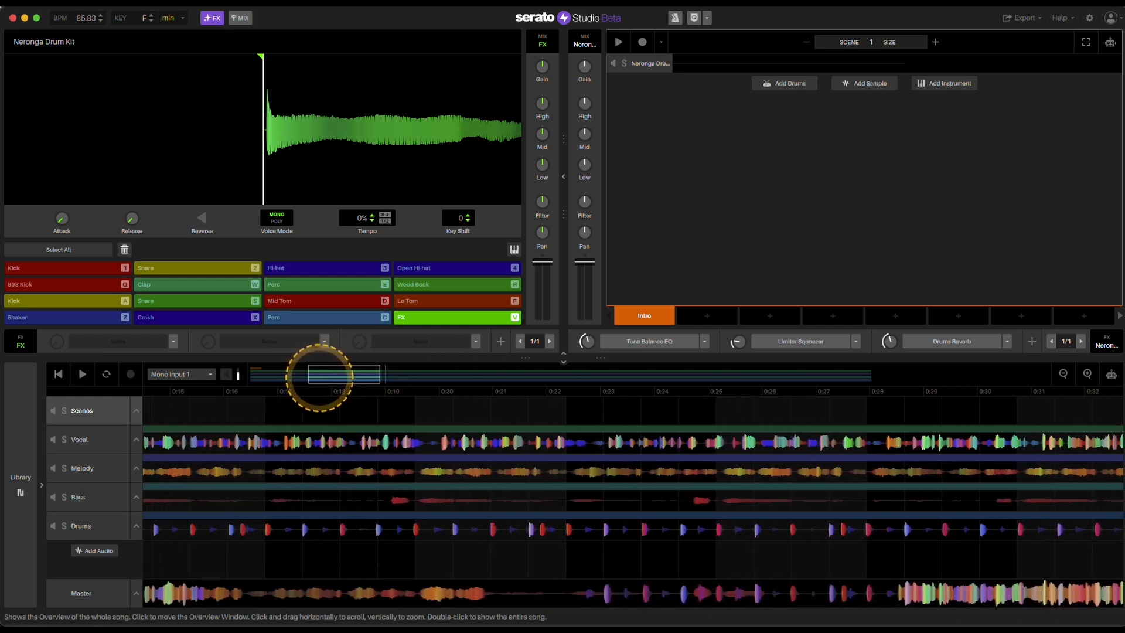
click(1062, 375)
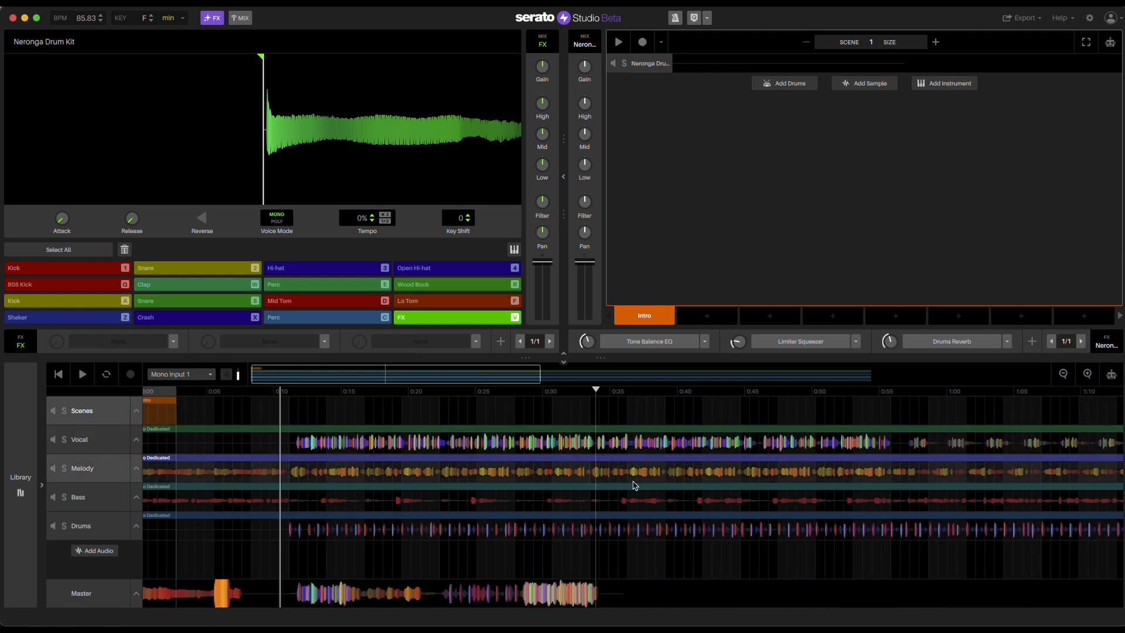
Select the Melody track's So Dedicated clip and load it into the clip editor
click(605, 482)
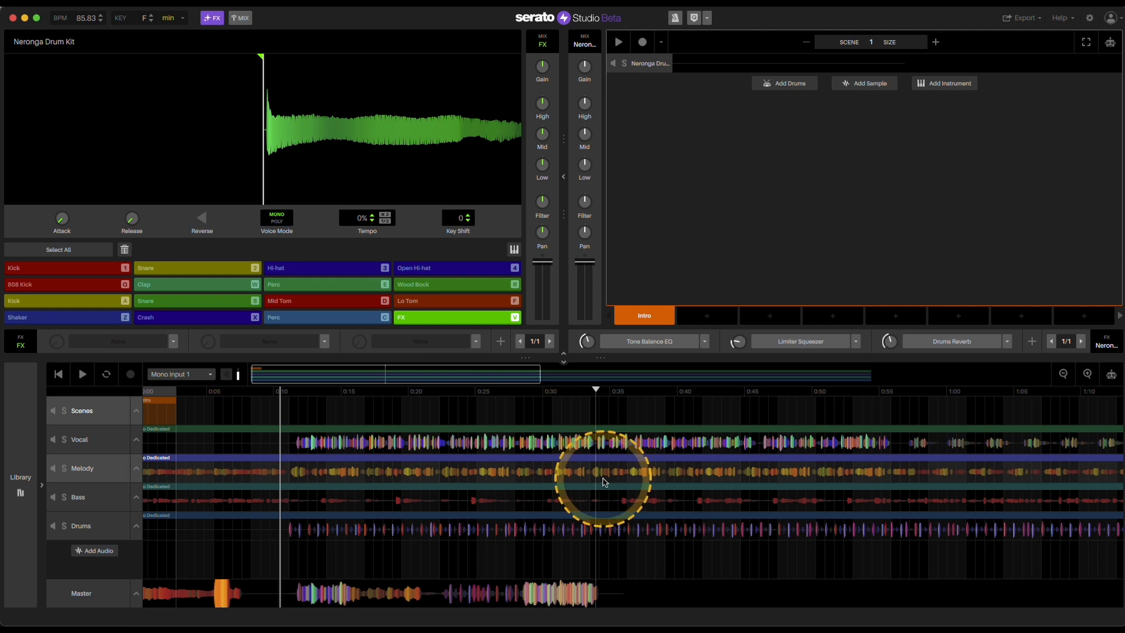
click(527, 481)
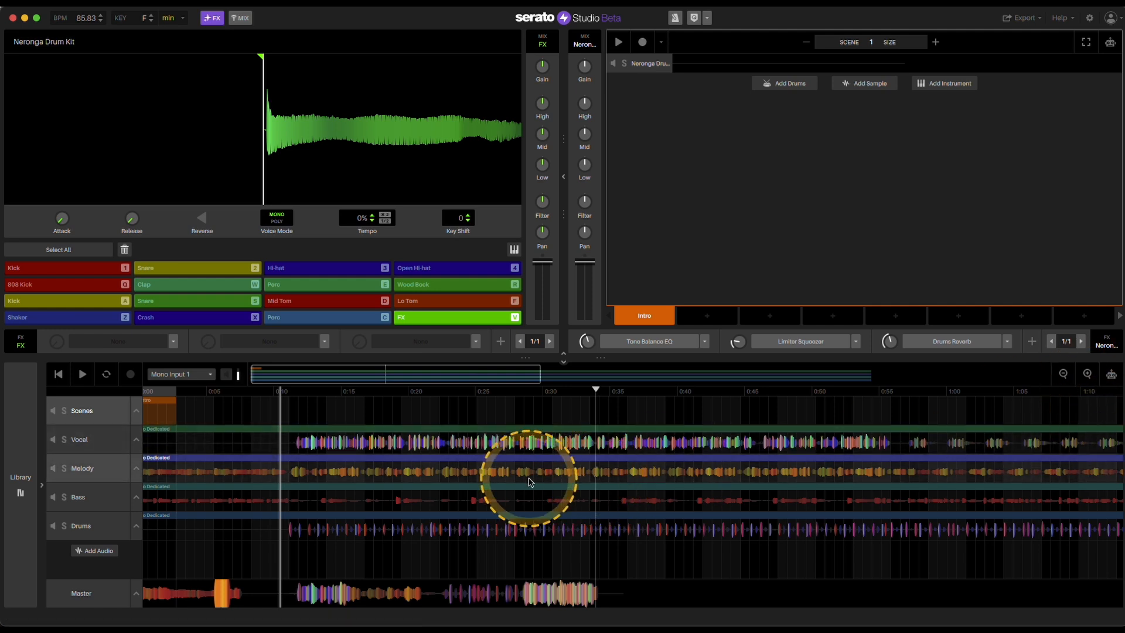
click(294, 482)
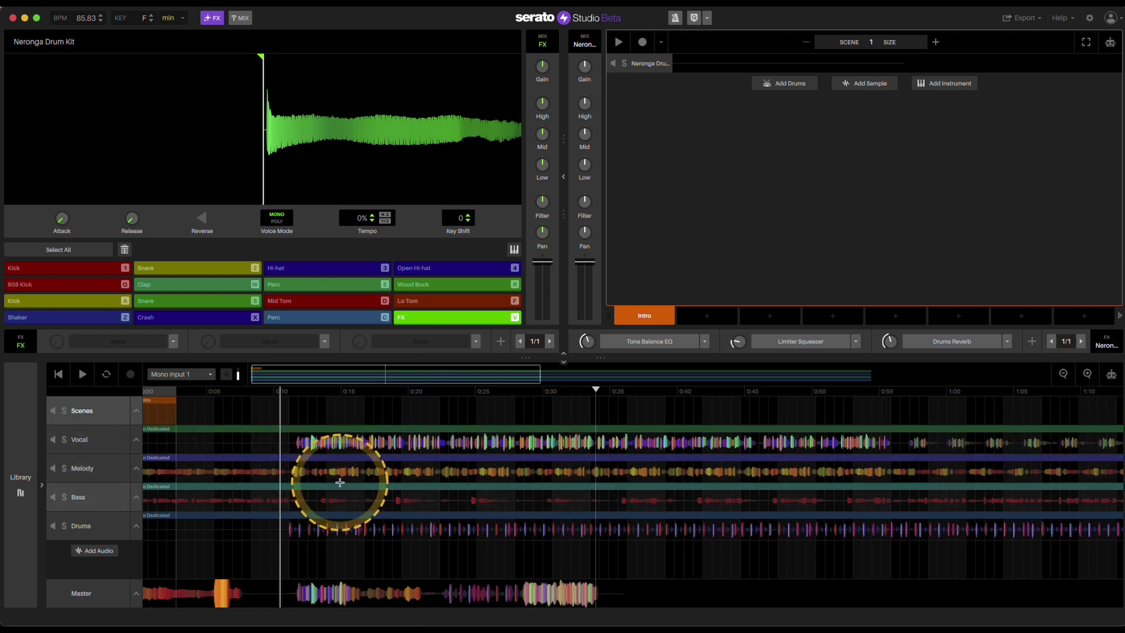
double_click(291, 482)
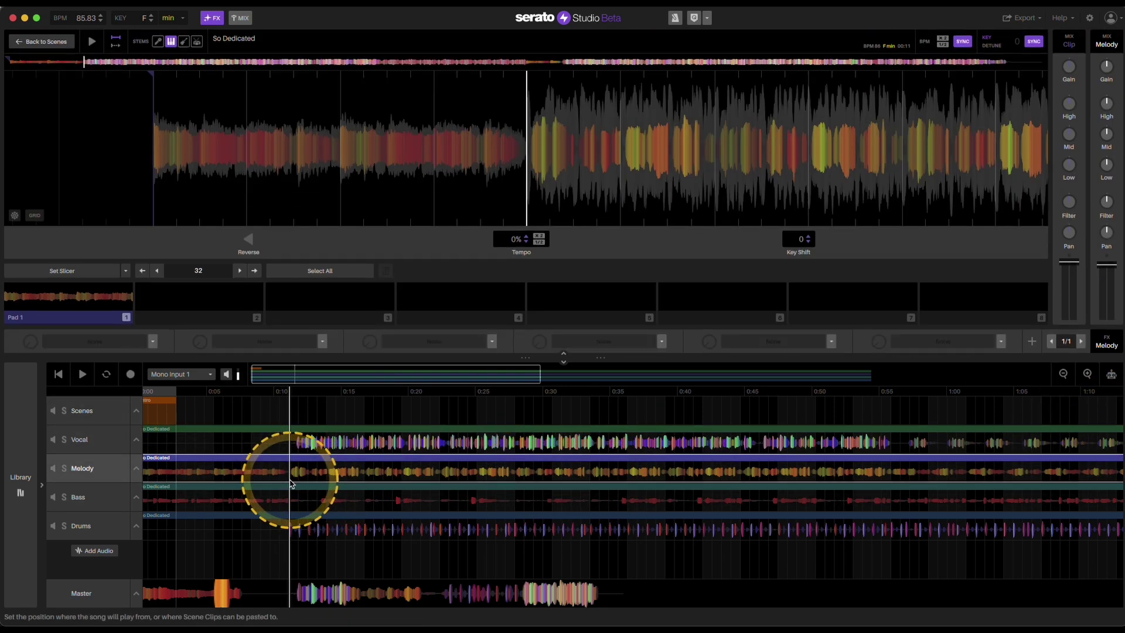
Zoom to roughly the first forty seconds, enlarge the arrangement area and make the stem tracks taller
click(1087, 373)
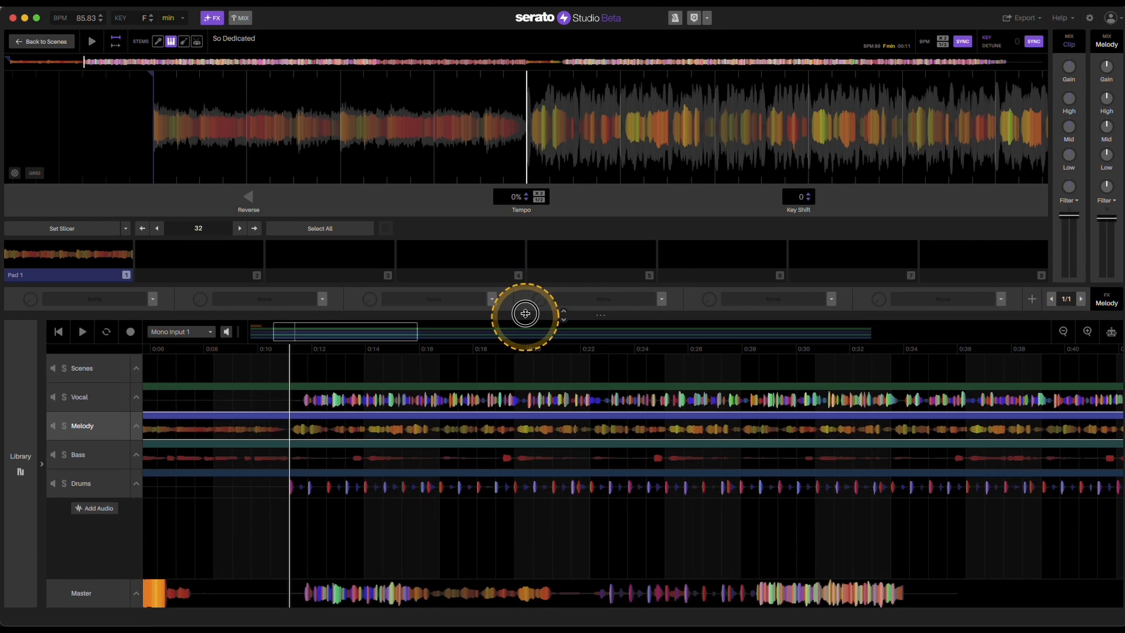
drag(527, 355, 540, 249)
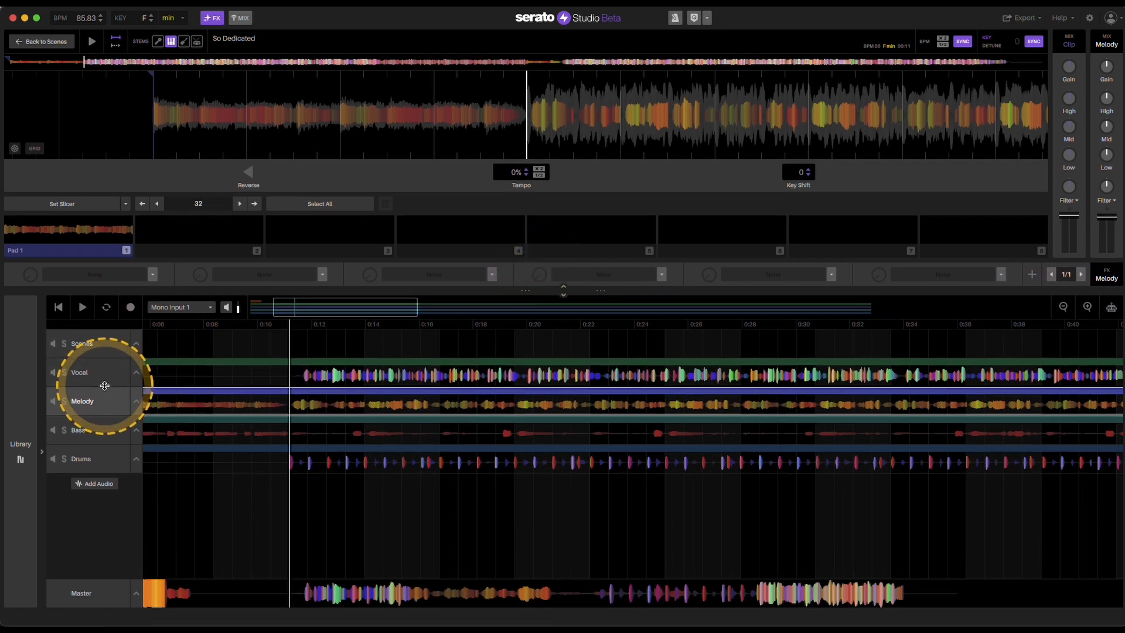
mouse_move(104, 387)
mouse_down()
mouse_move(105, 520)
mouse_move(120, 570)
mouse_up()
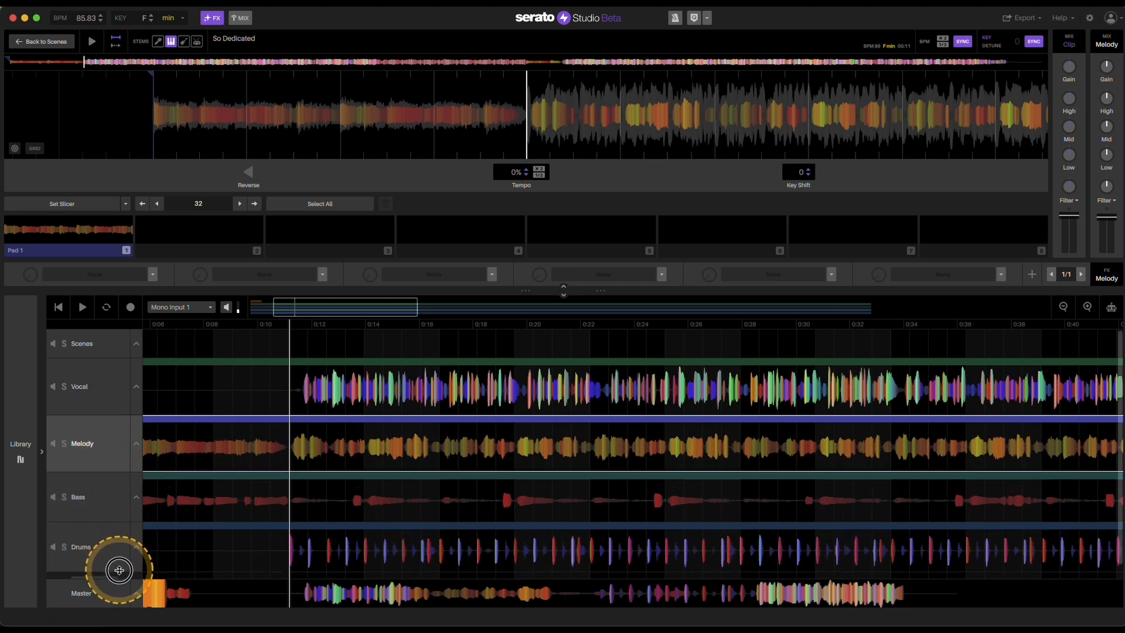
scroll(369, 492, down, 2)
click(510, 434)
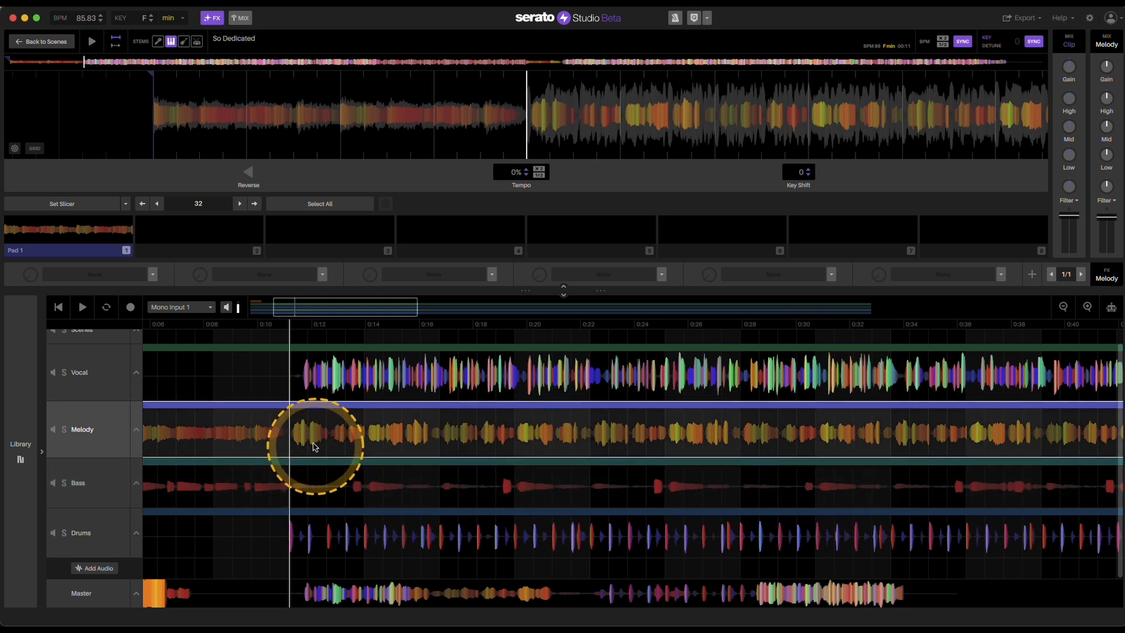
Split the Melody clip to a new clip at about 0:11 and again at about 0:16
drag(290, 413, 306, 406)
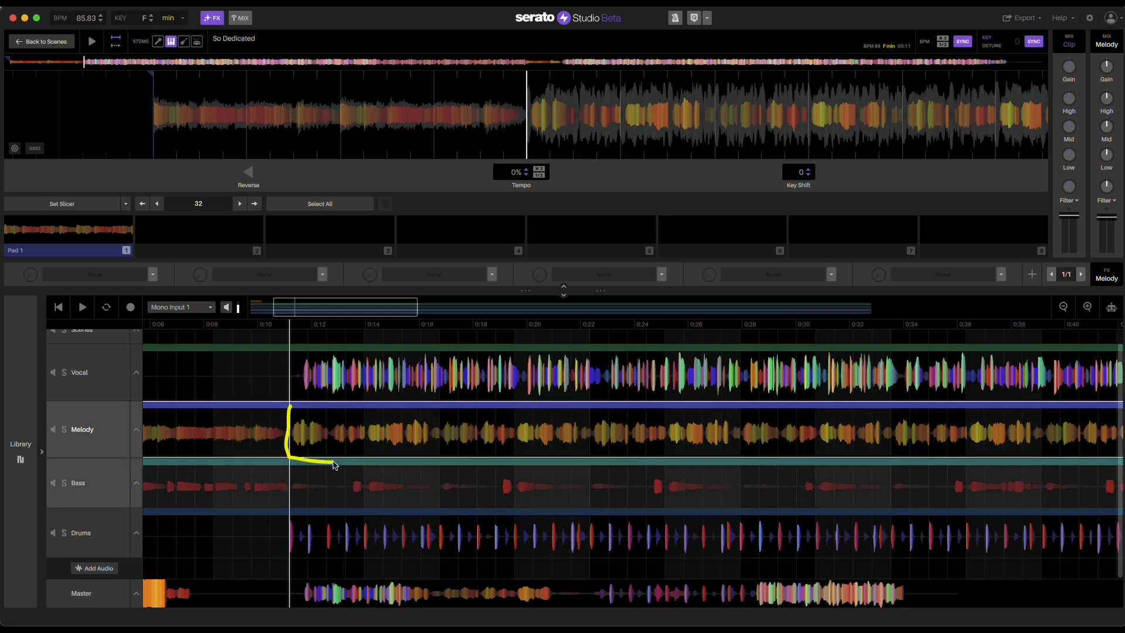
right_click(291, 445)
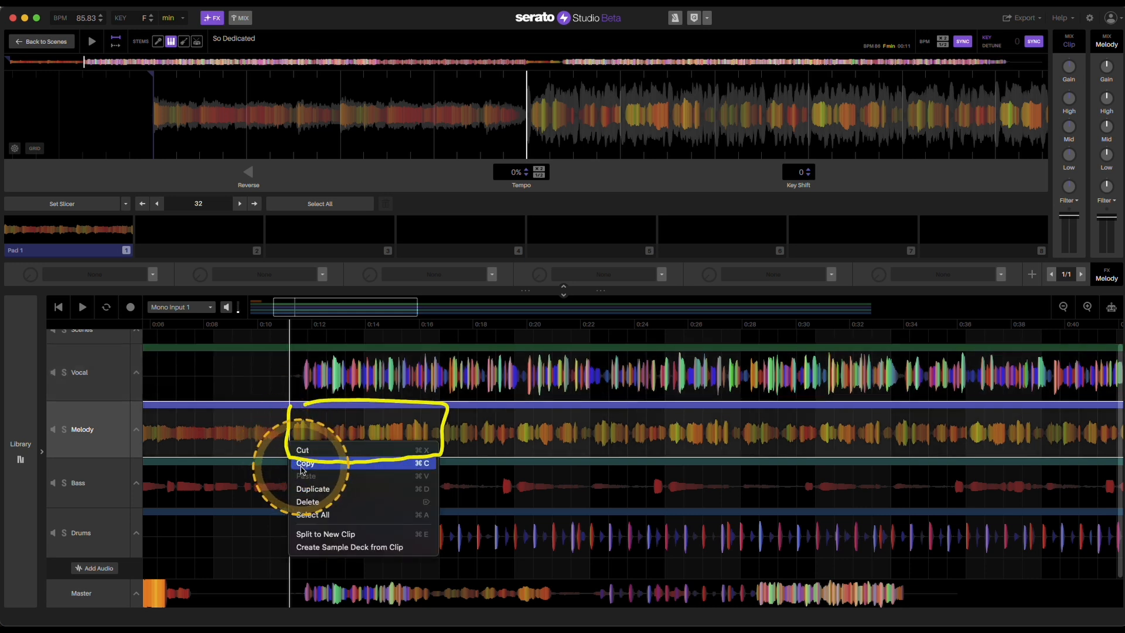
click(326, 533)
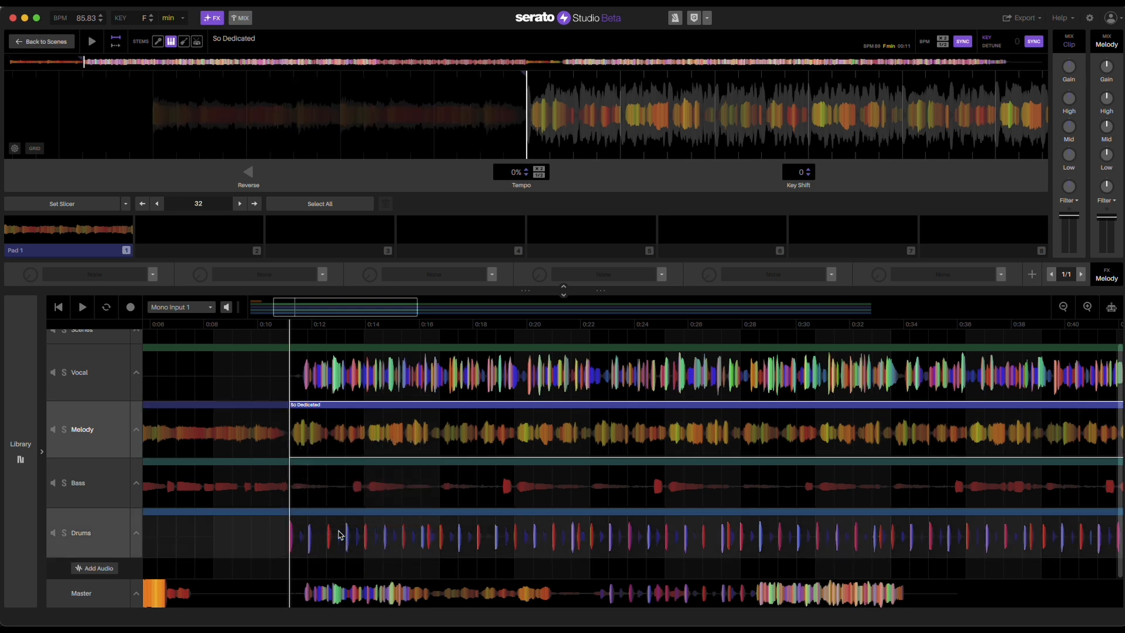
click(441, 450)
right_click(442, 450)
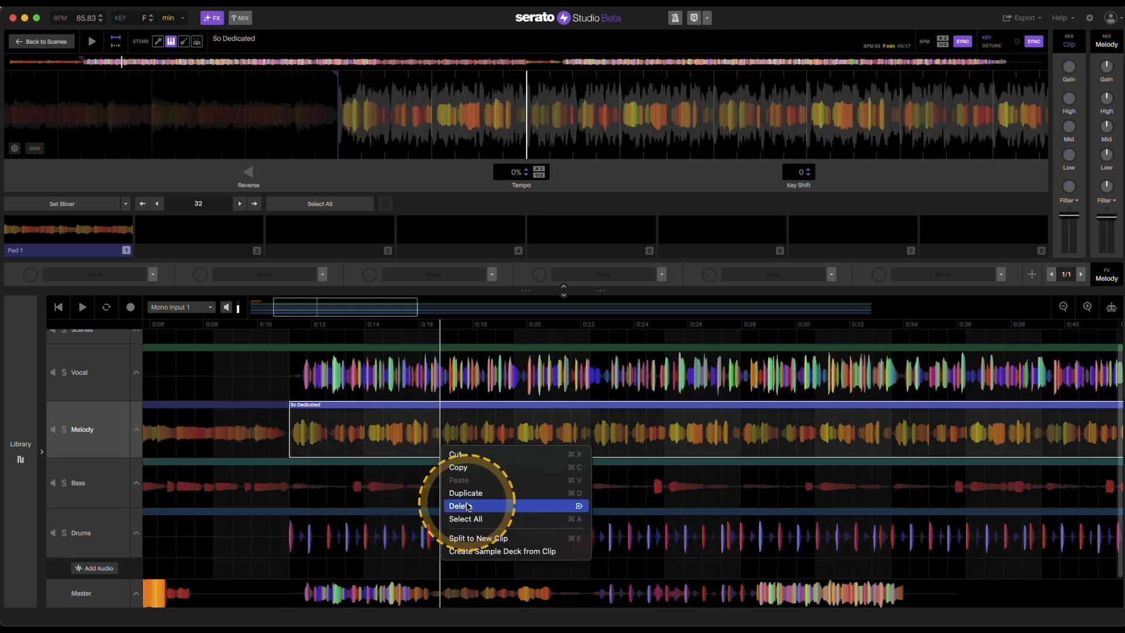
click(478, 538)
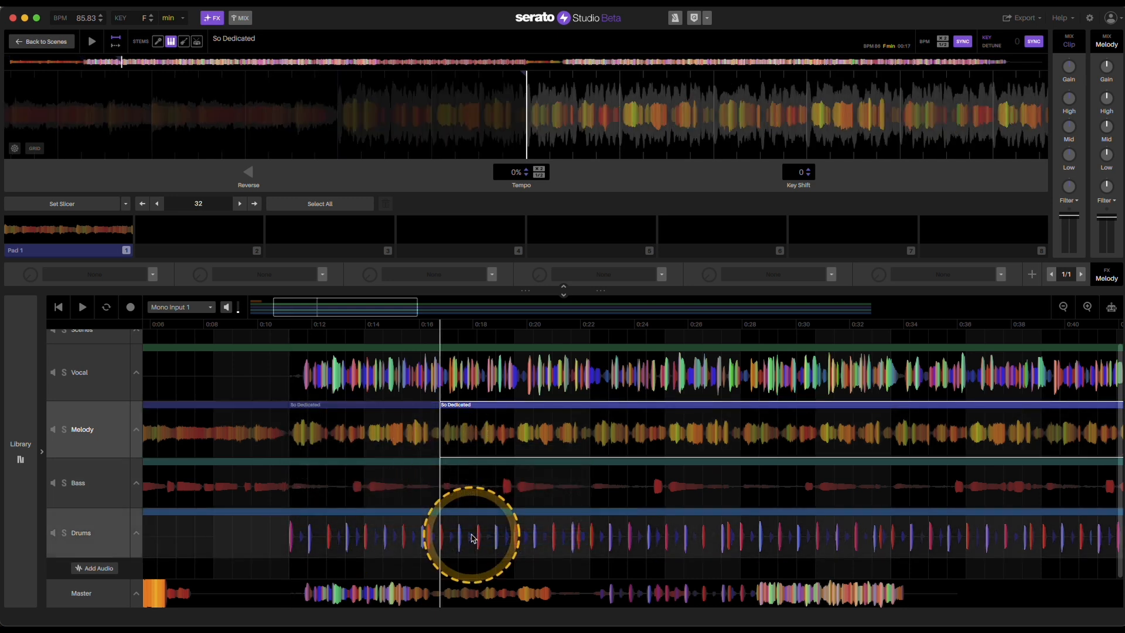
Drag the short middle Melody piece away to leave a gap, then select the Drums clip
click(335, 406)
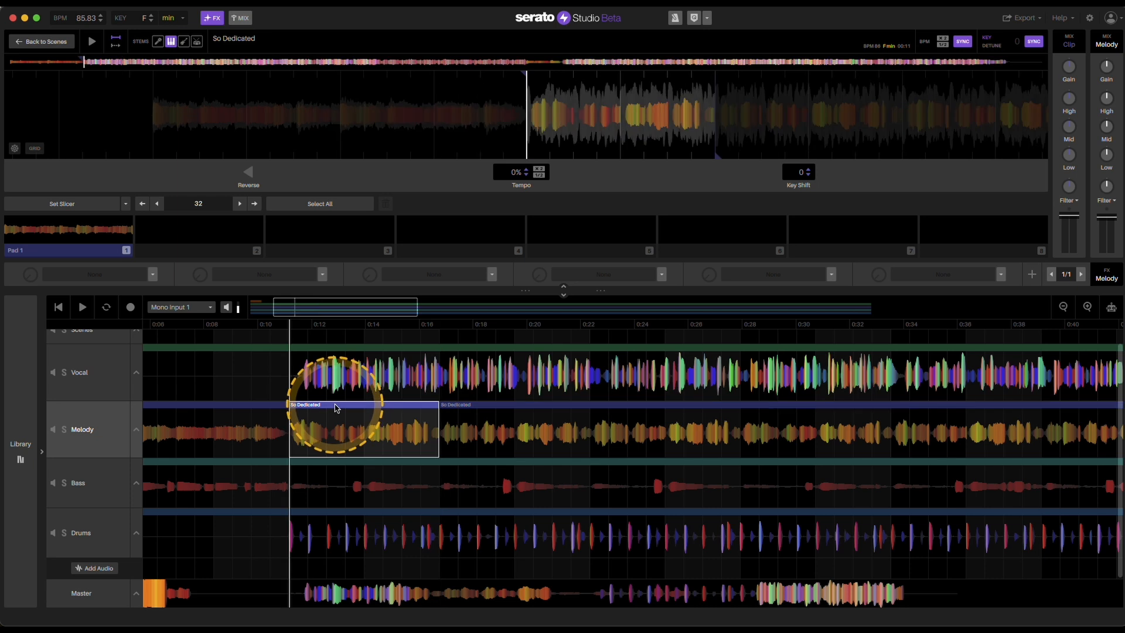
drag(335, 407, 258, 436)
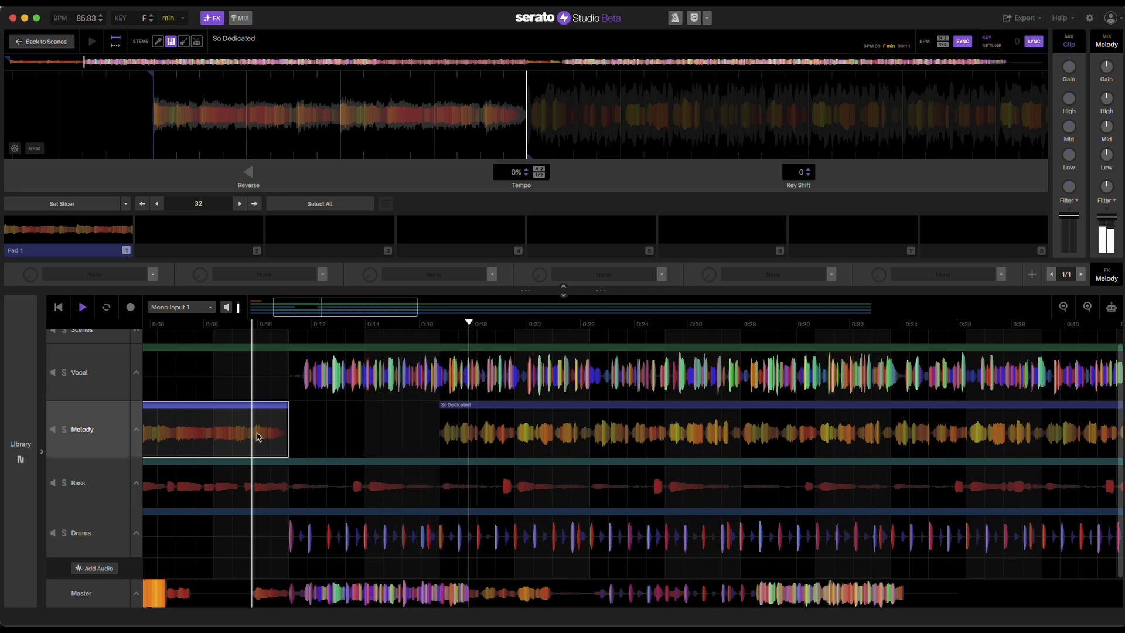
click(517, 545)
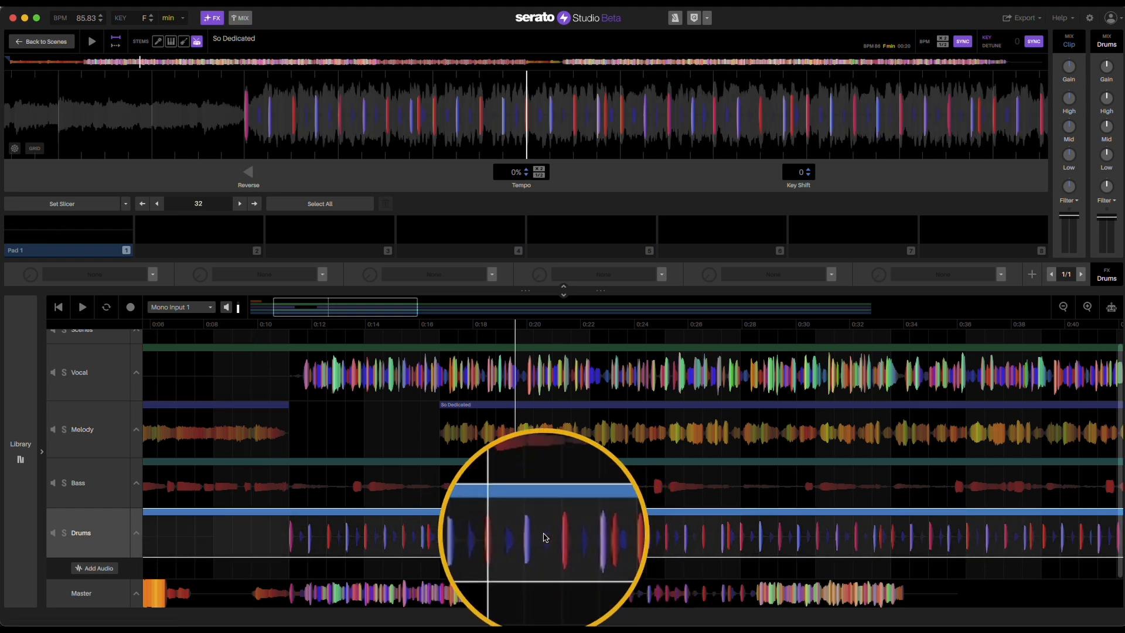
Split the Drums clip at about 0:20 and 0:22 with Cmd+E, delete the middle piece, and play from the Vocal clip
key(ctrl+e)
click(588, 541)
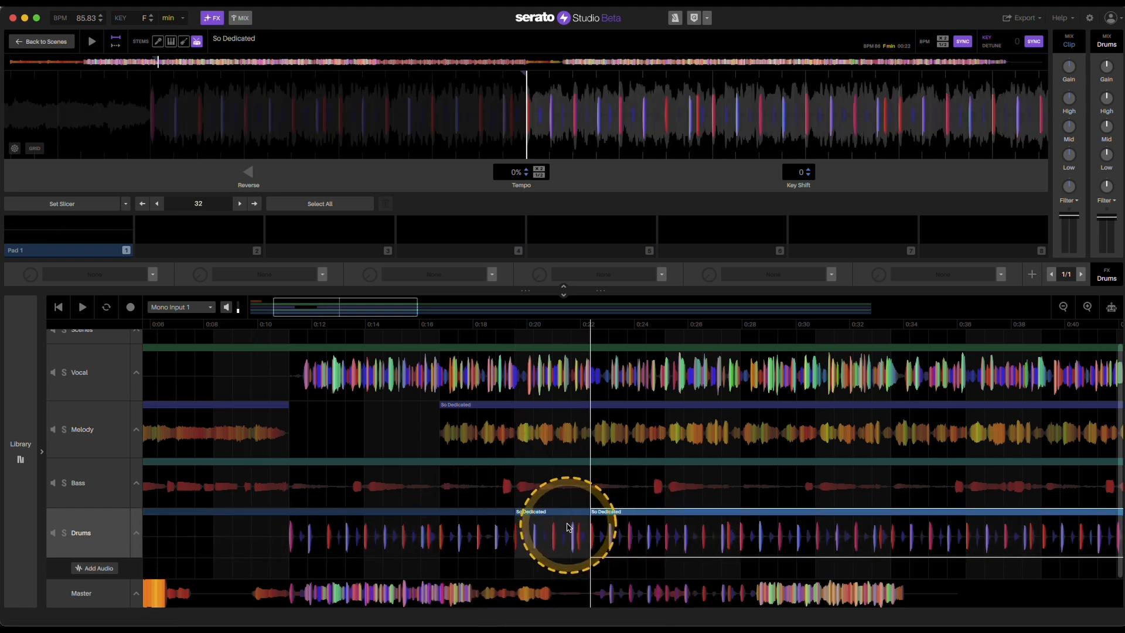
key(ctrl+e)
key(Delete)
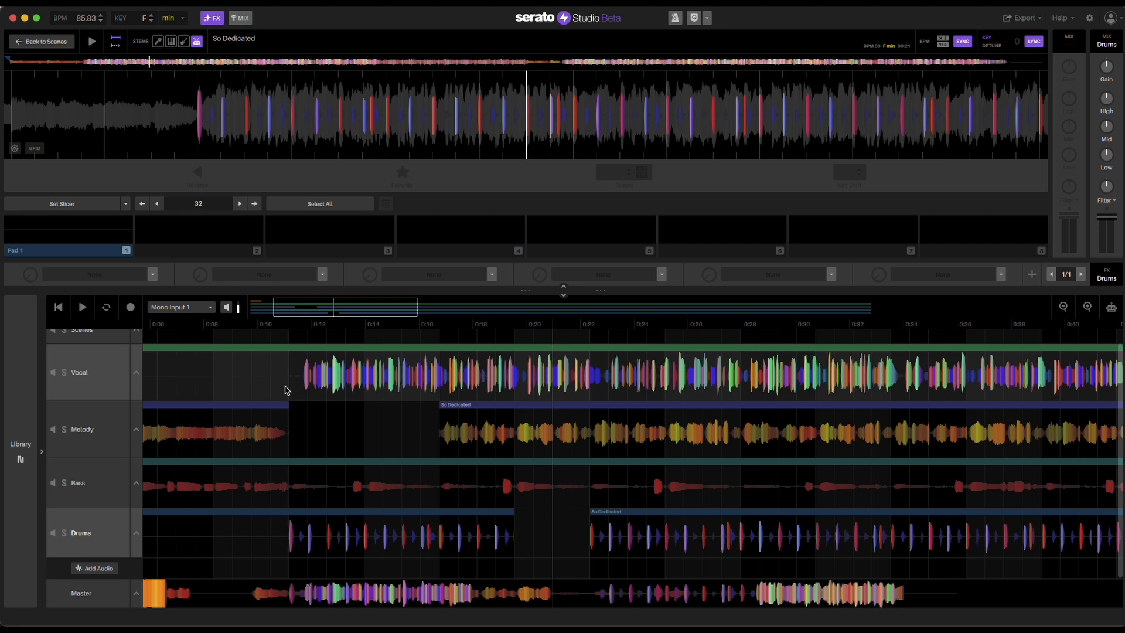
click(285, 390)
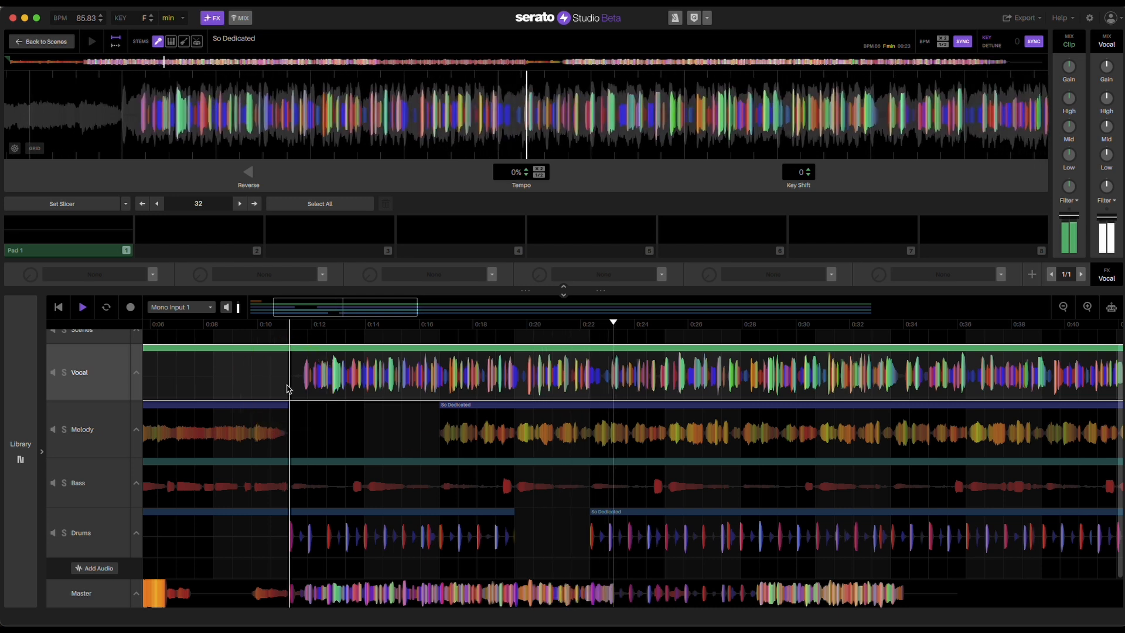
Cut a short piece out of the Vocal clip at the playhead and delete it
click(667, 396)
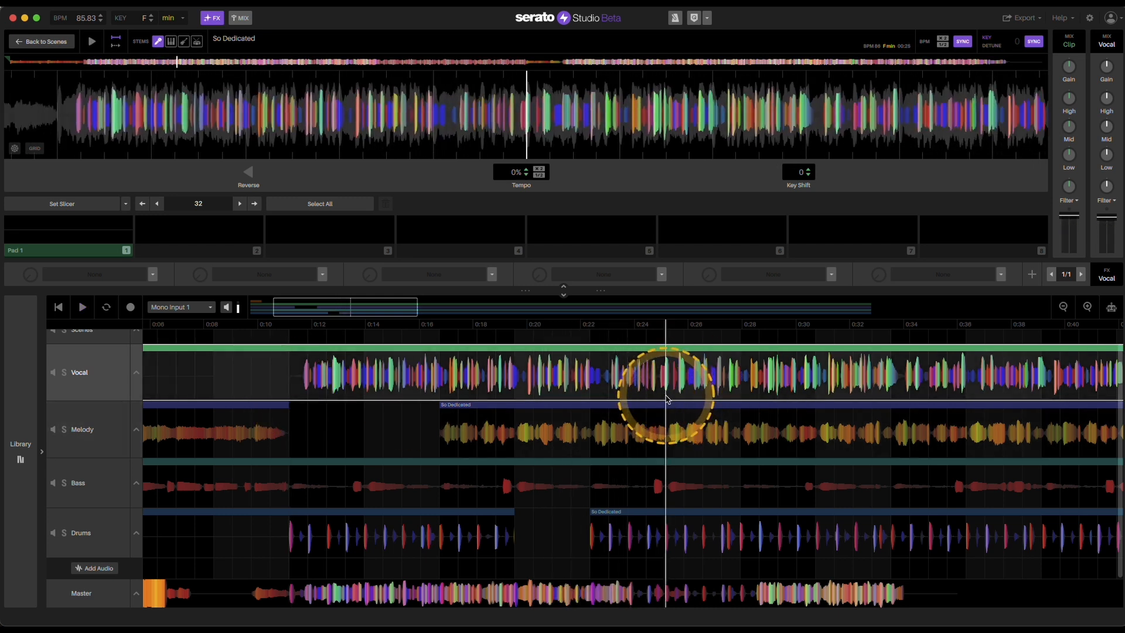
double_click(729, 388)
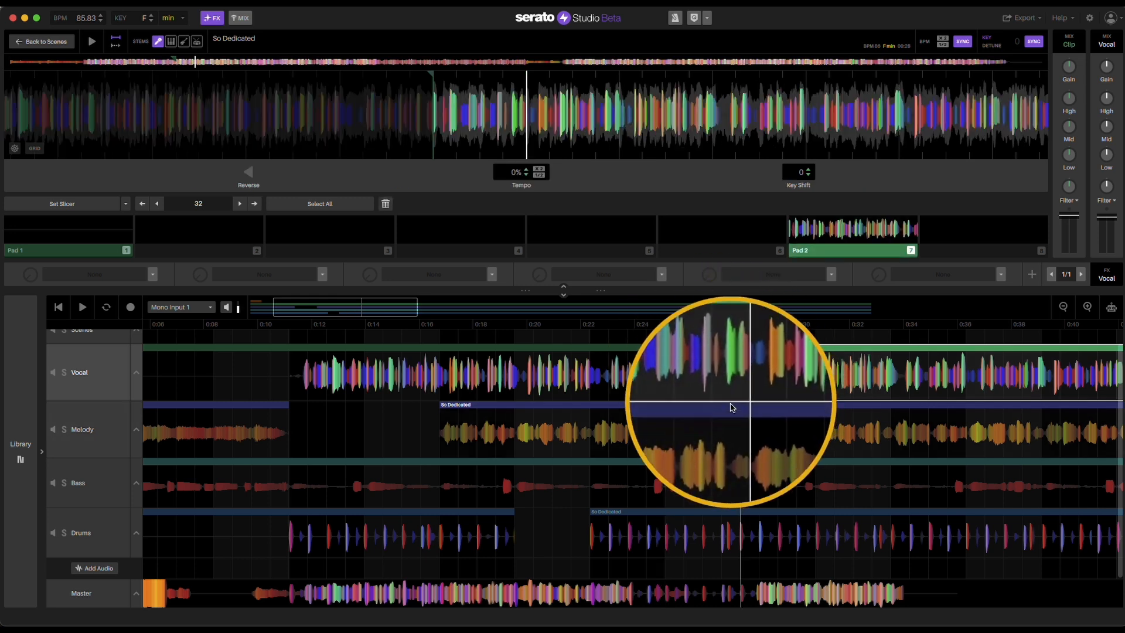
click(742, 387)
click(703, 378)
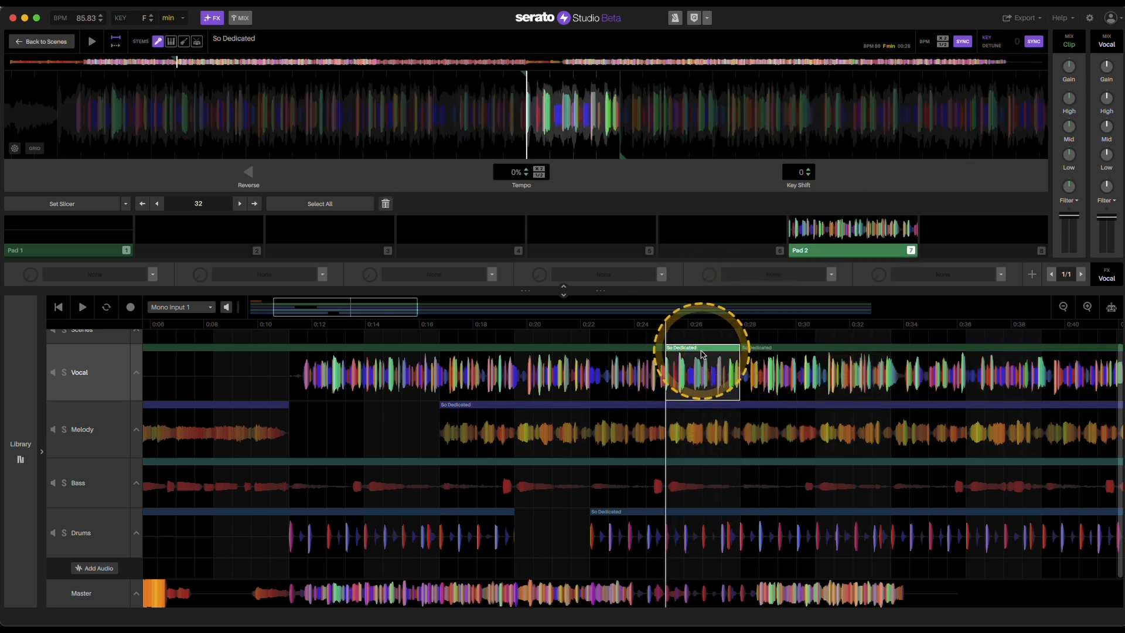
key(BackSpace)
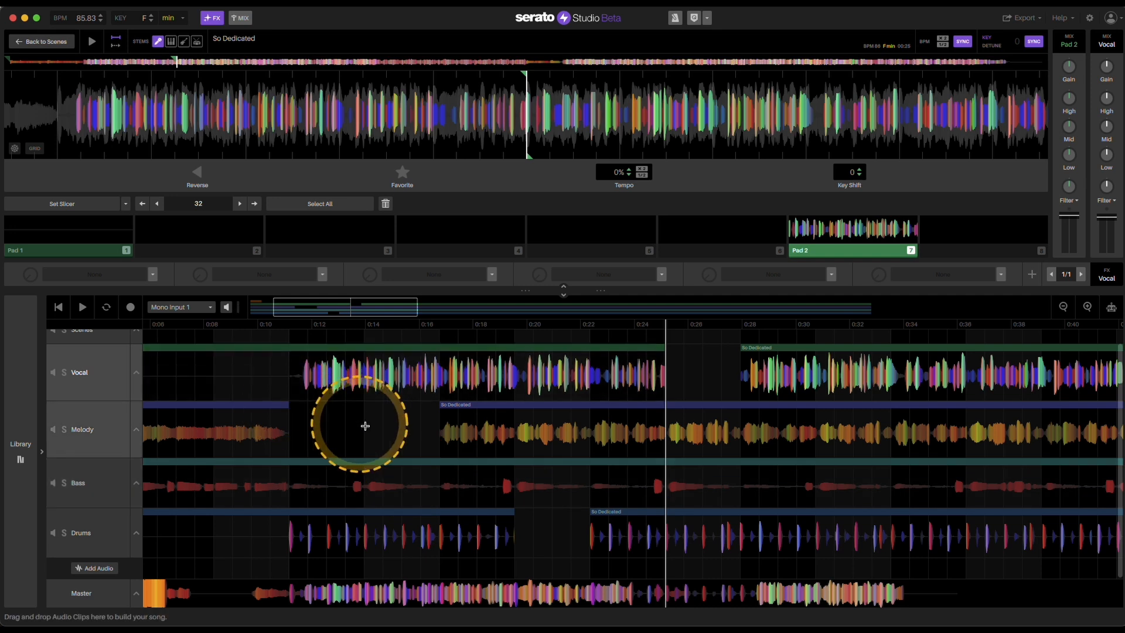
Delete the selected Melody section and trim the later Vocal clip's start to about 0:30
click(398, 440)
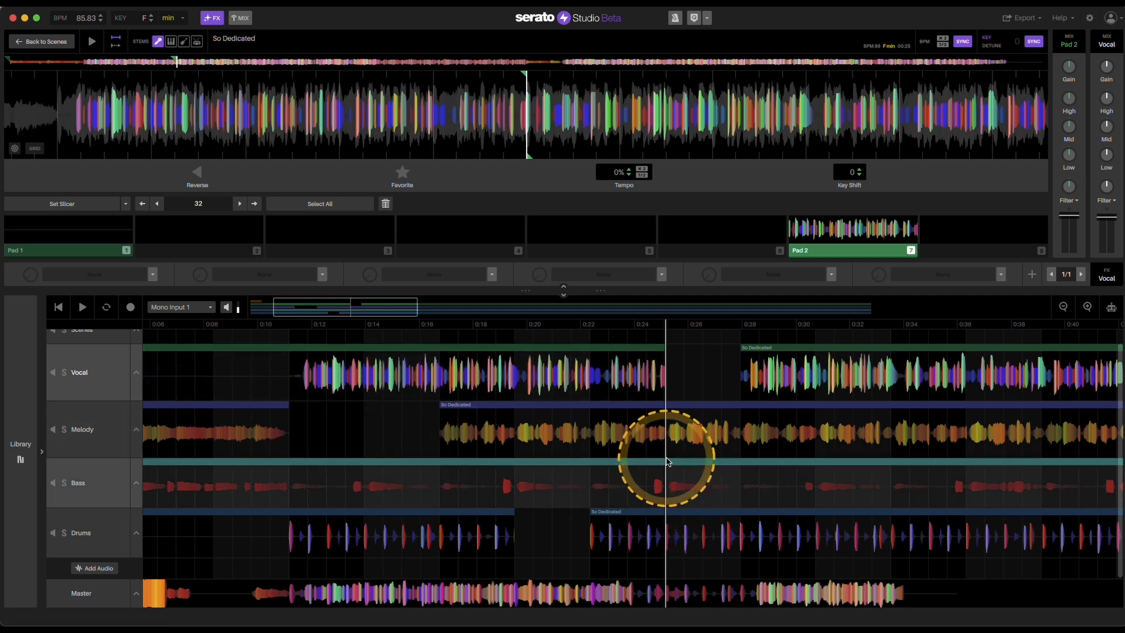
key(BackSpace)
click(742, 444)
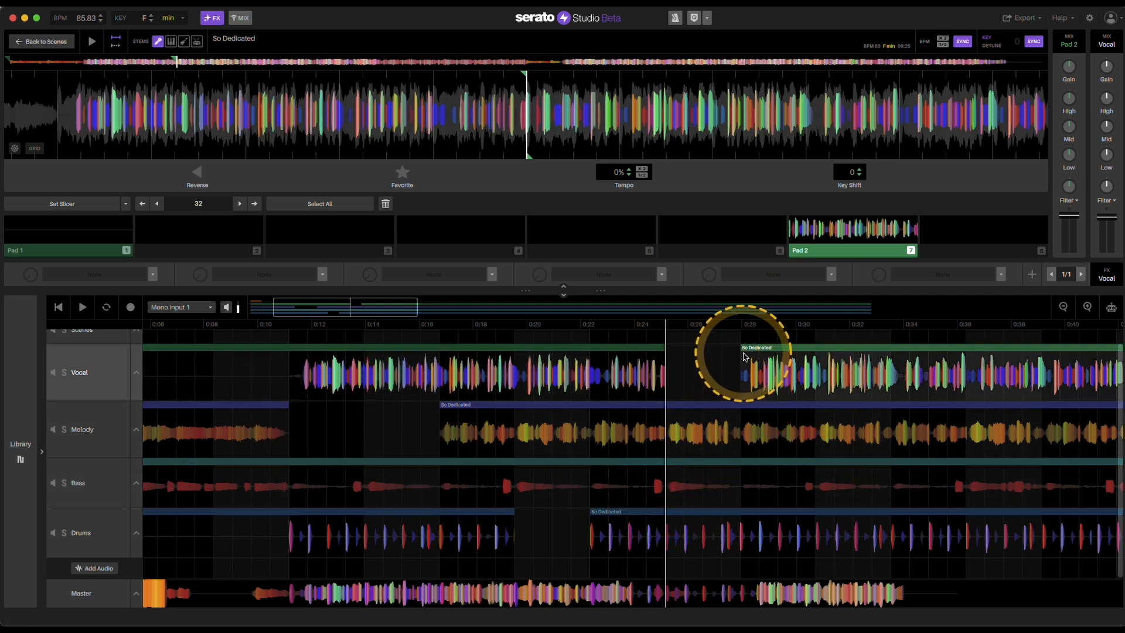
drag(743, 347, 816, 347)
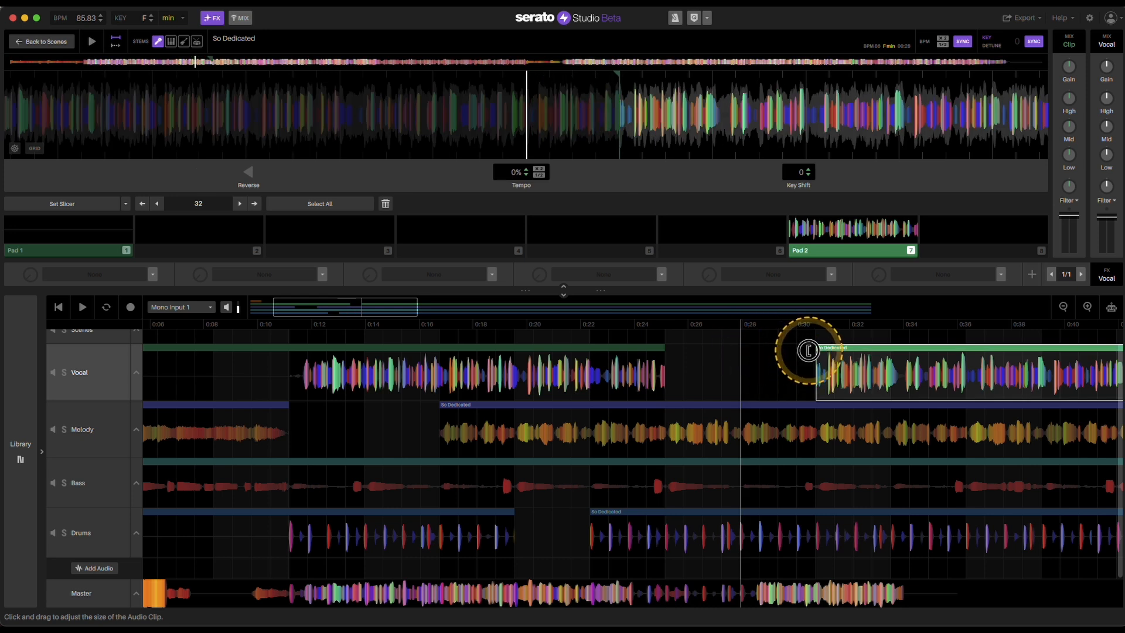
Split the Melody clip at the playhead, trim its later part to start near 0:30, and return the playhead to about 0:10
click(756, 435)
click(752, 444)
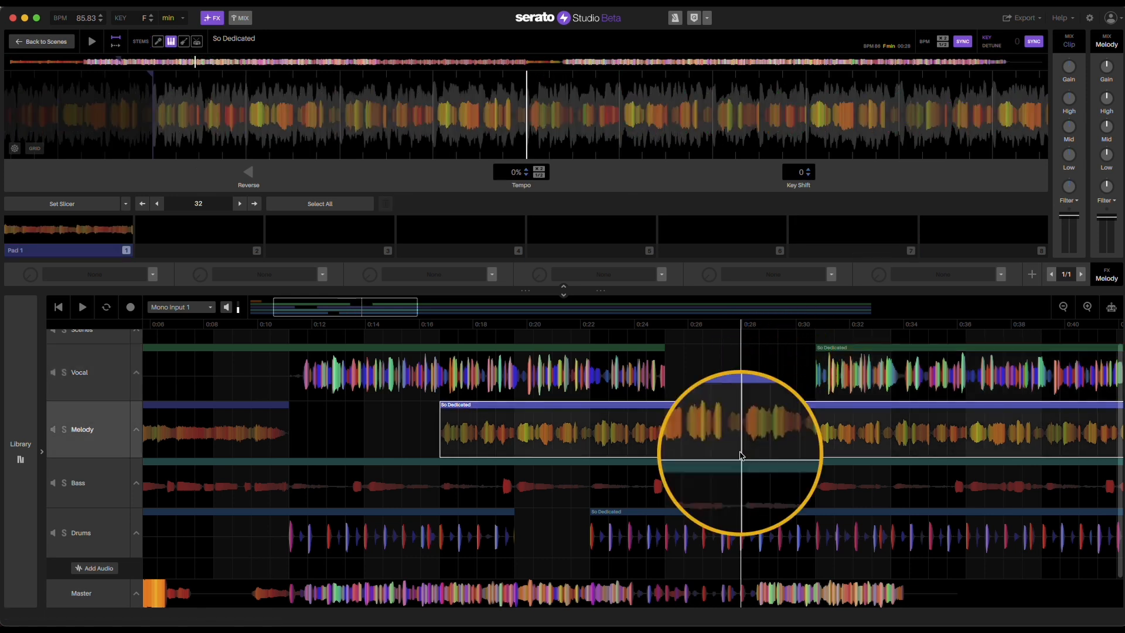
drag(743, 405, 815, 404)
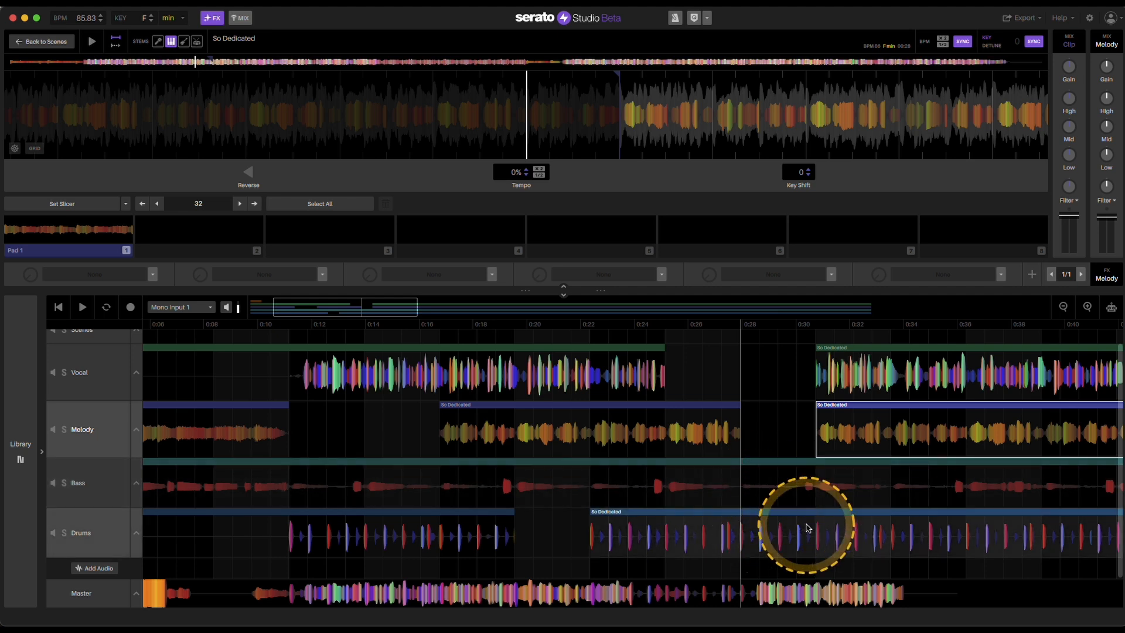
click(291, 440)
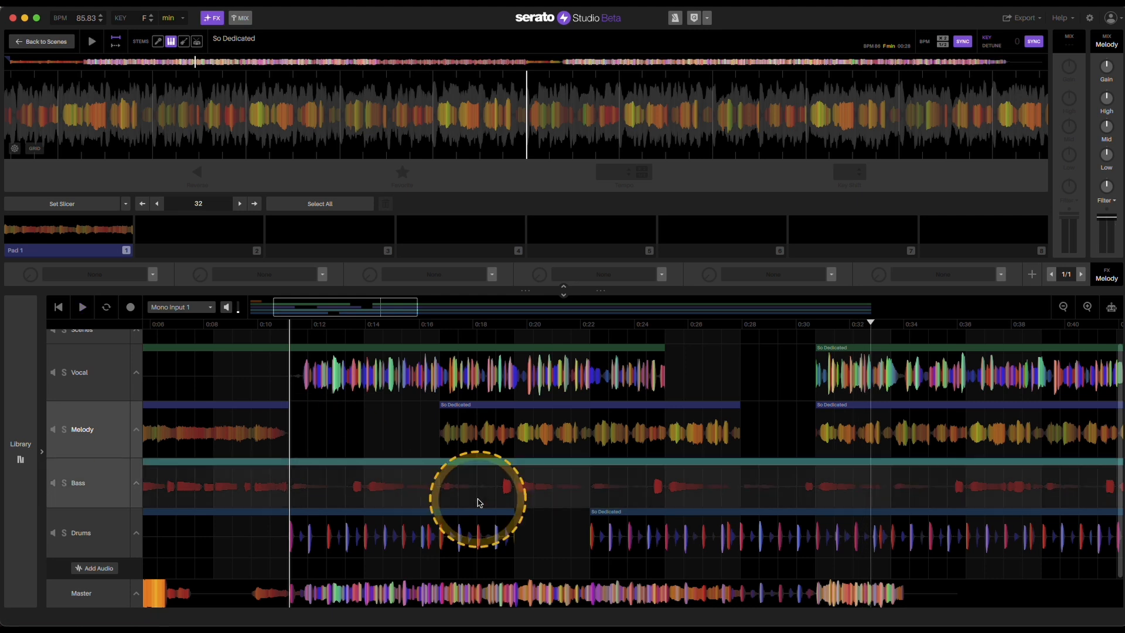
Stretch the Vocal clip's end, the middle Melody clip to 0:10–0:30, and the first Drums clip to about 0:22
drag(664, 352, 813, 352)
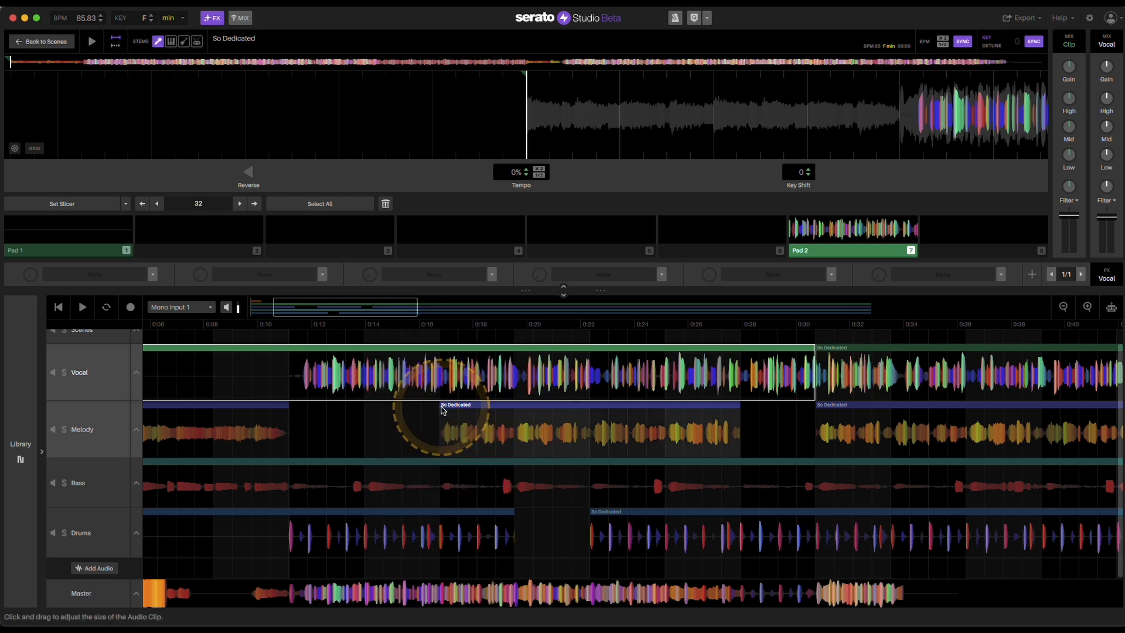
drag(442, 407, 290, 403)
drag(740, 408, 816, 407)
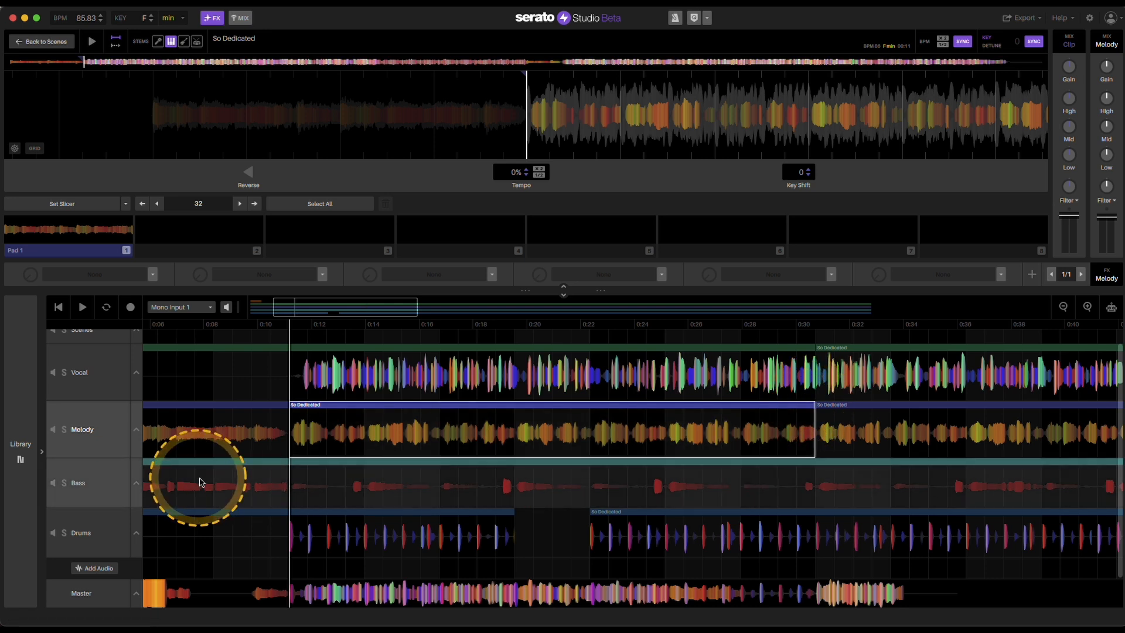
click(493, 532)
drag(515, 511, 589, 512)
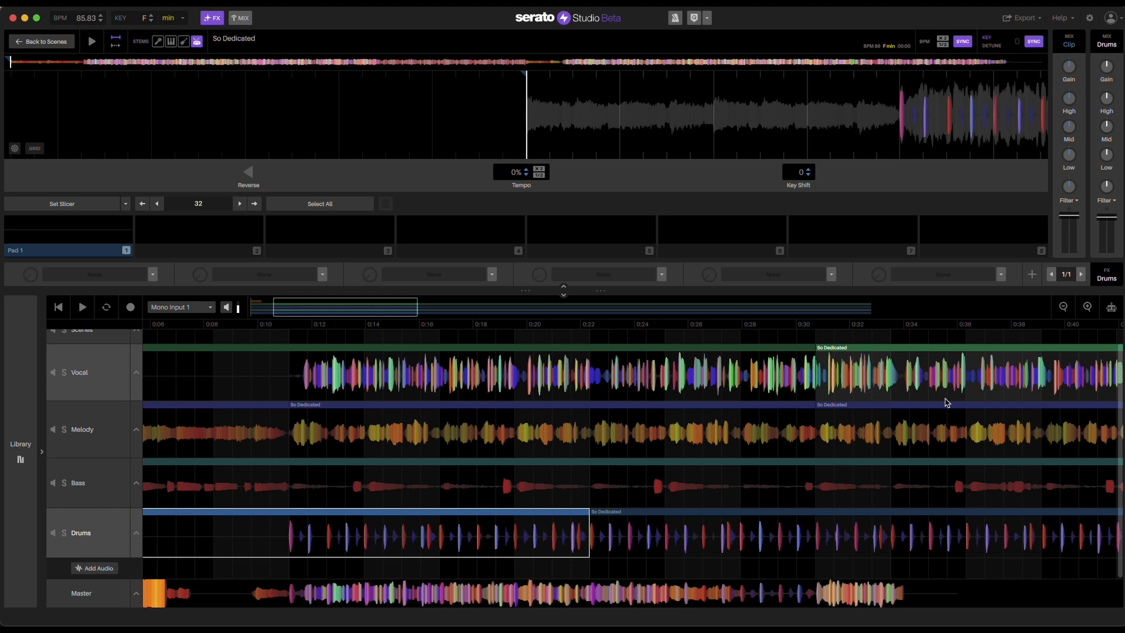
Show the automation lanes for all four stem tracks
click(1112, 307)
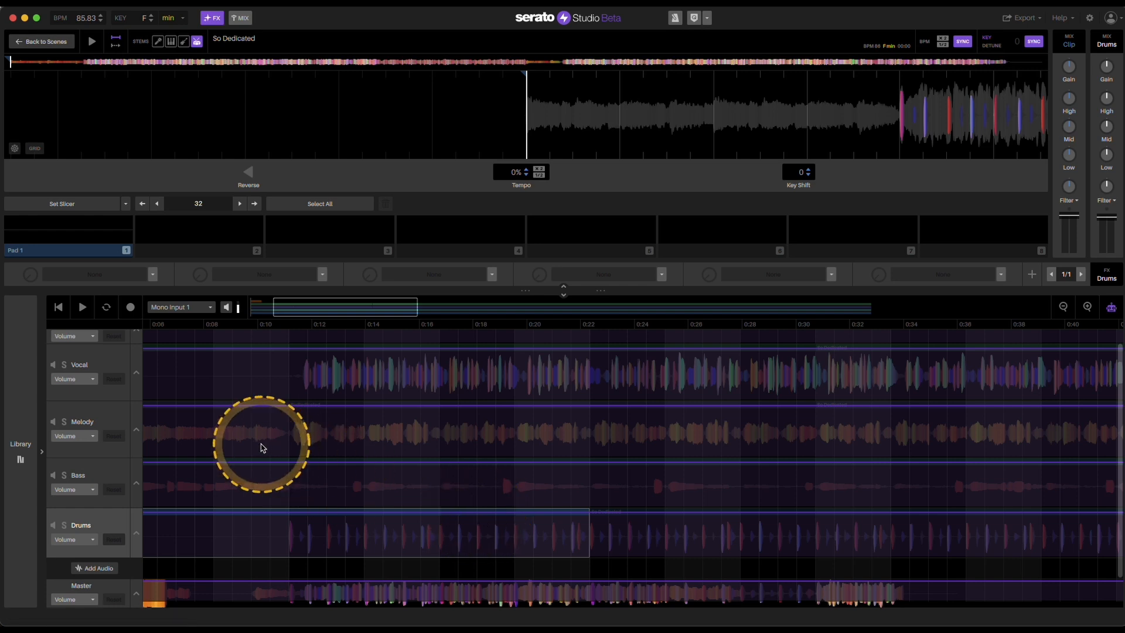
Set the Vocal lane to Mixer > Mute and mute a short stretch just after 0:22
click(88, 379)
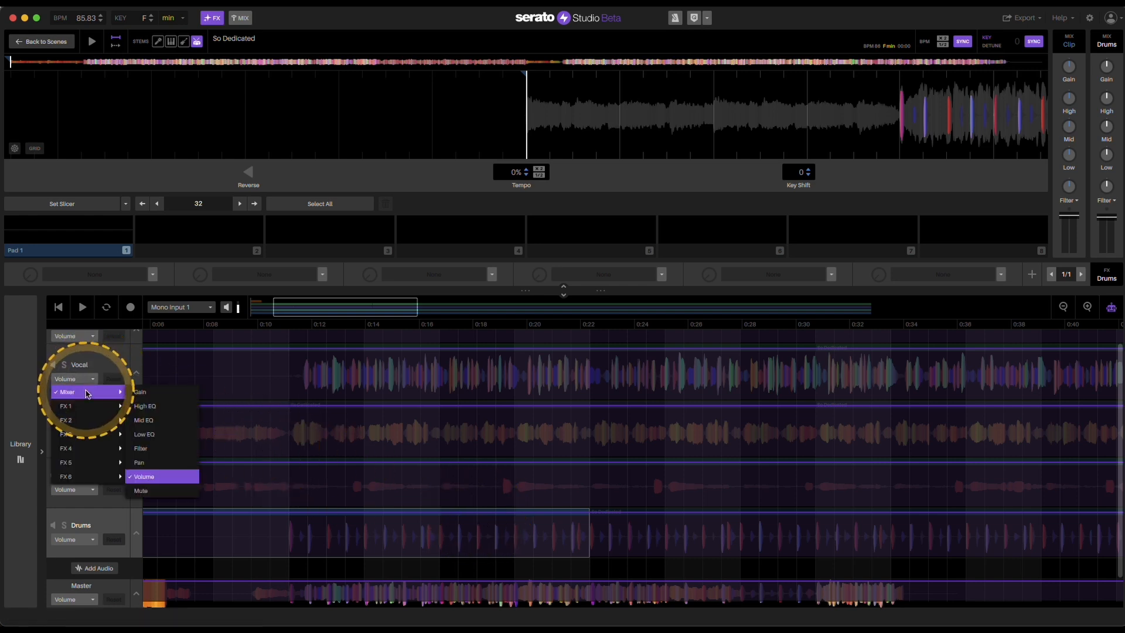
click(141, 491)
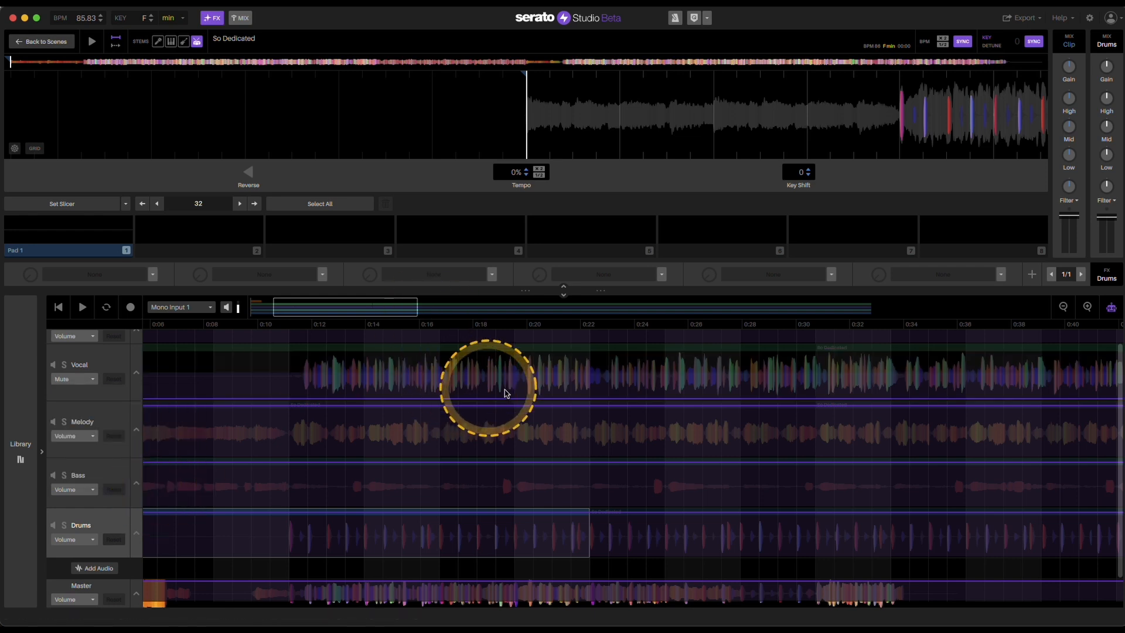
click(591, 404)
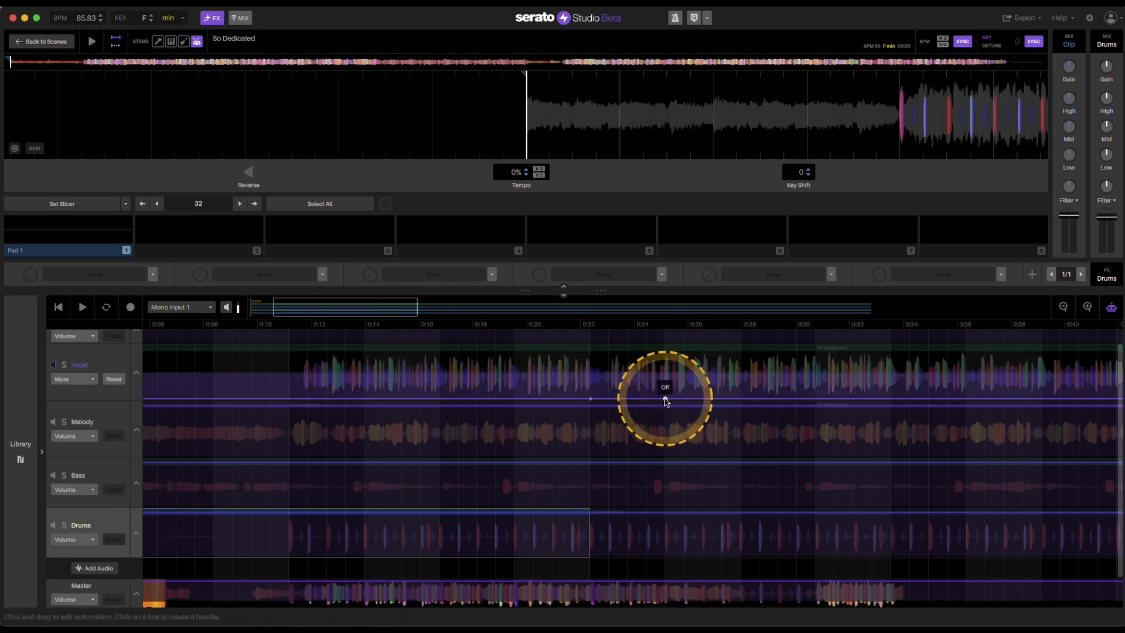
drag(664, 400, 595, 359)
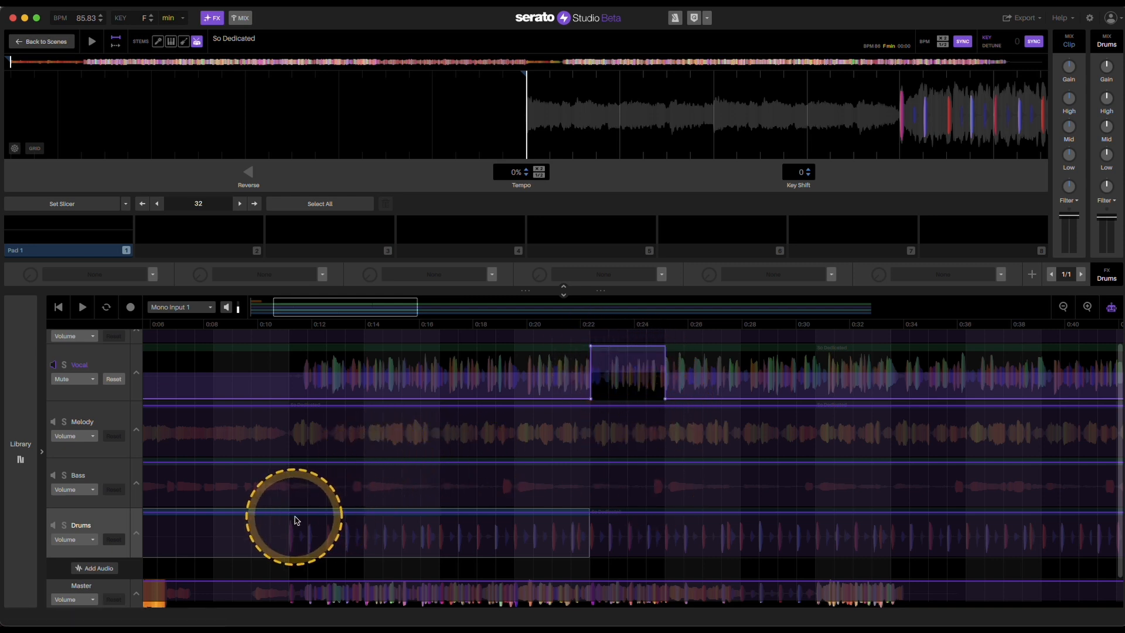
mouse_move(404, 513)
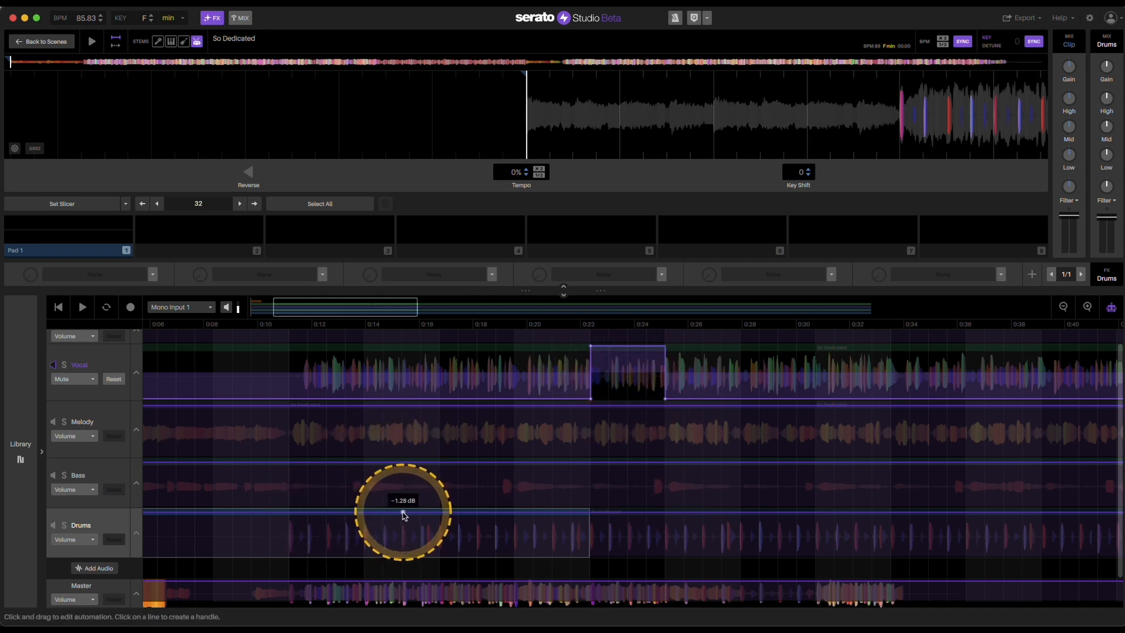
Set the Drums lane to Mixer > Mute and mute a short stretch just before 0:22
click(75, 538)
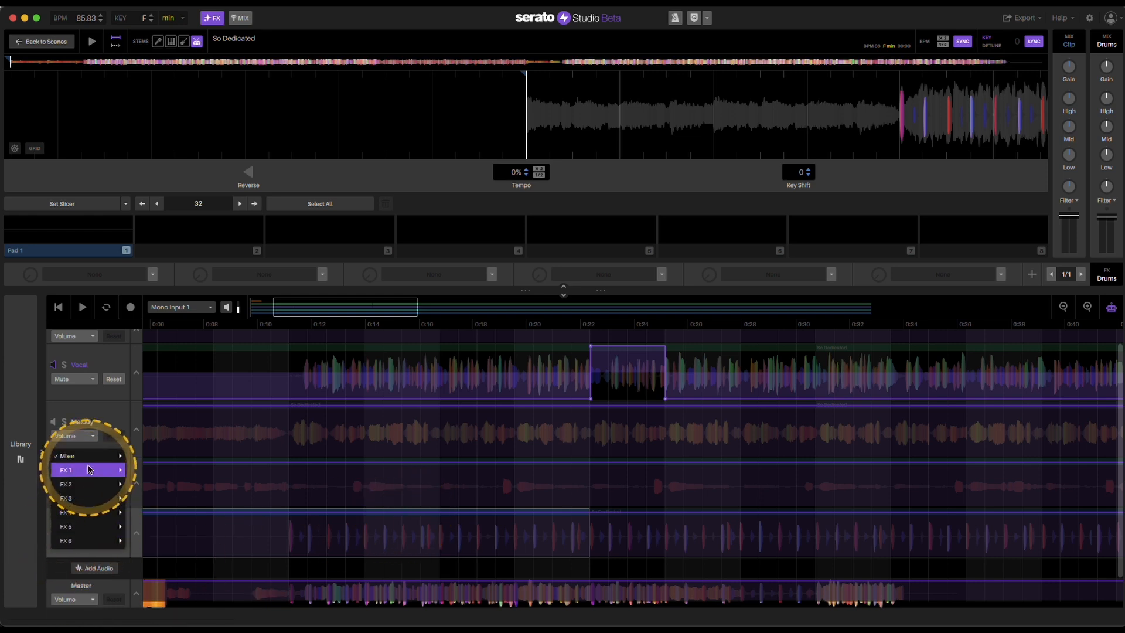
mouse_move(86, 470)
click(156, 538)
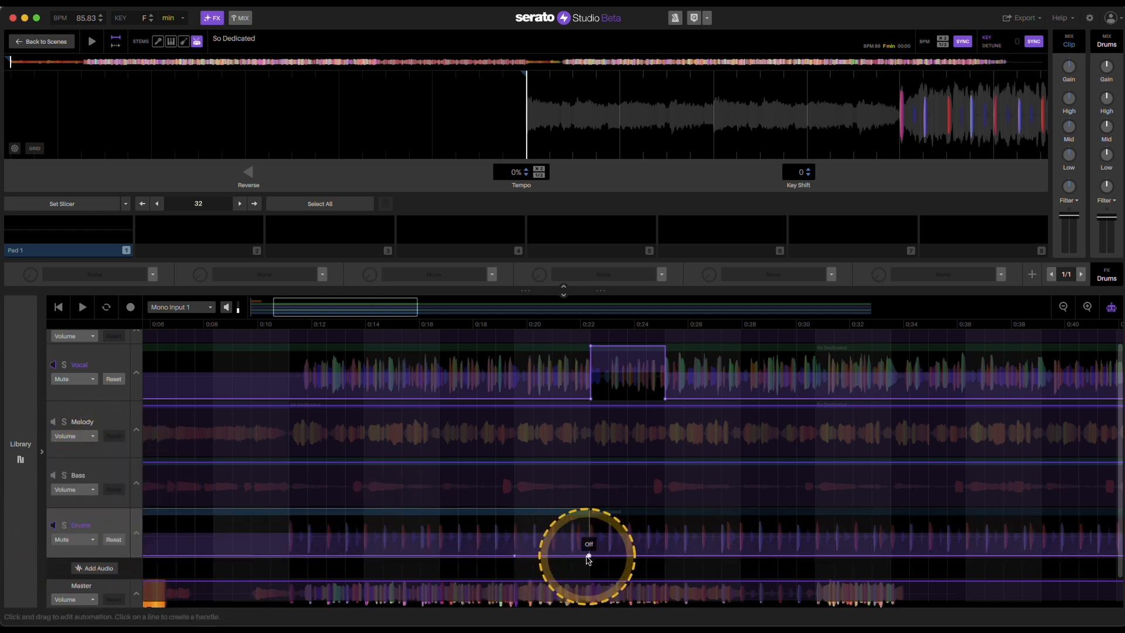
mouse_move(586, 556)
mouse_down()
mouse_move(586, 525)
mouse_move(514, 514)
mouse_up()
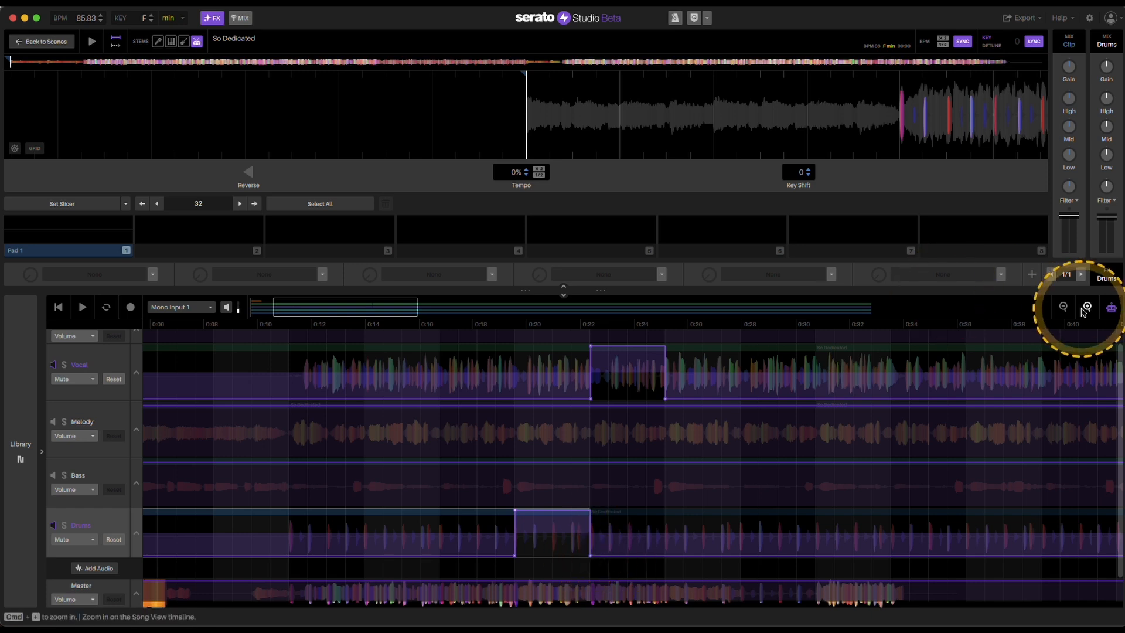
Zoom out to view the whole arrangement up to about 2:20 and hide the automation lanes
click(1063, 307)
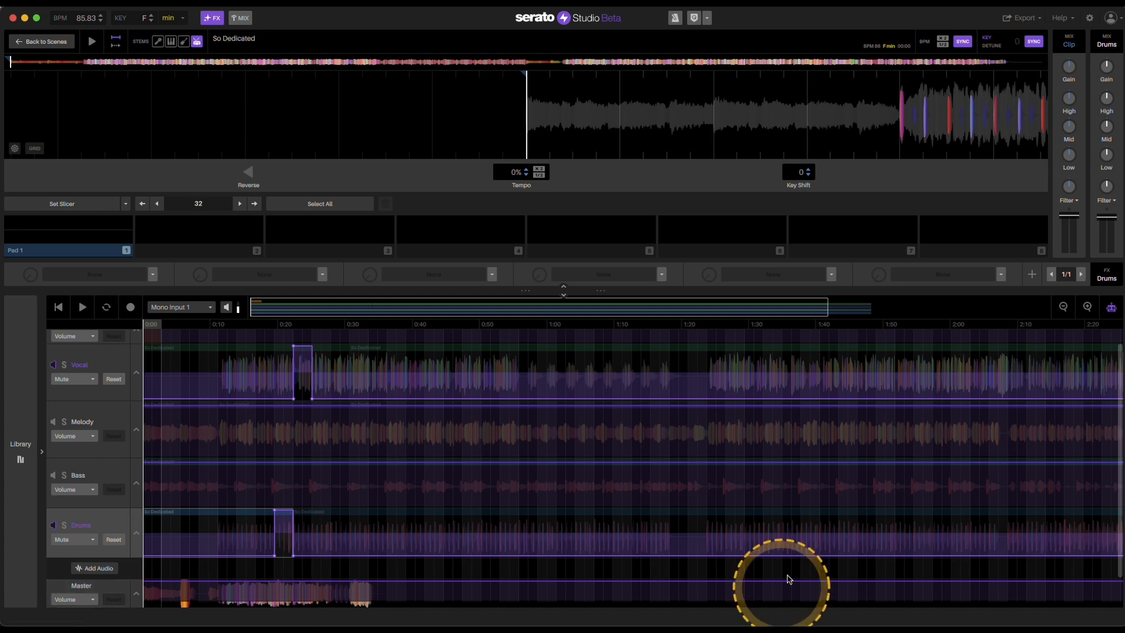
click(1111, 307)
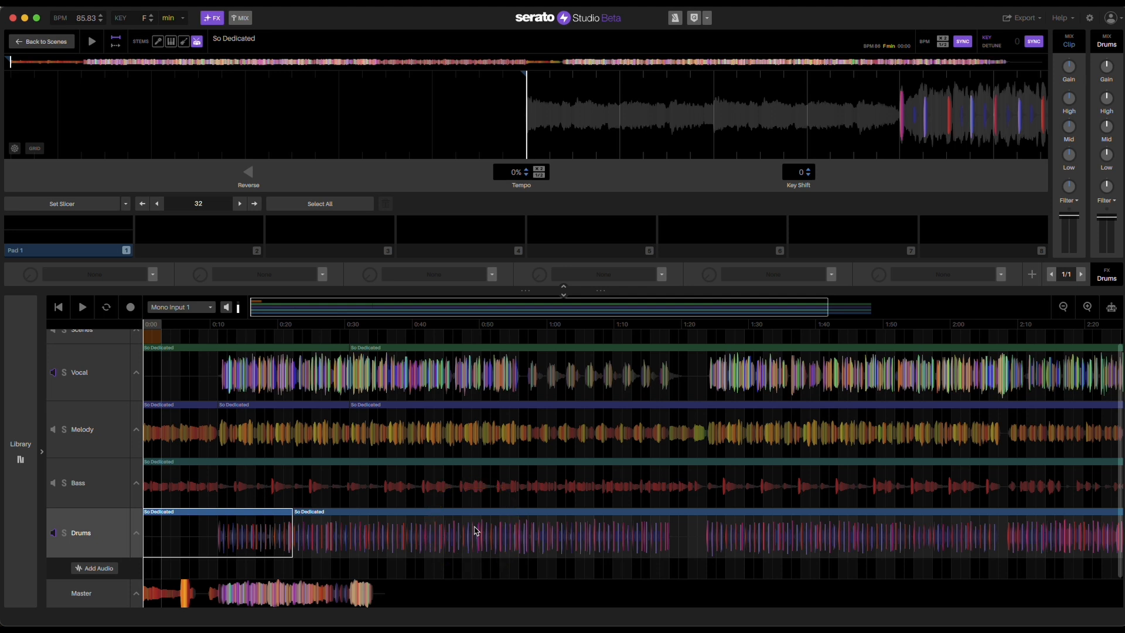
Show the automation lanes and move the playback position to around 0:15
click(1110, 307)
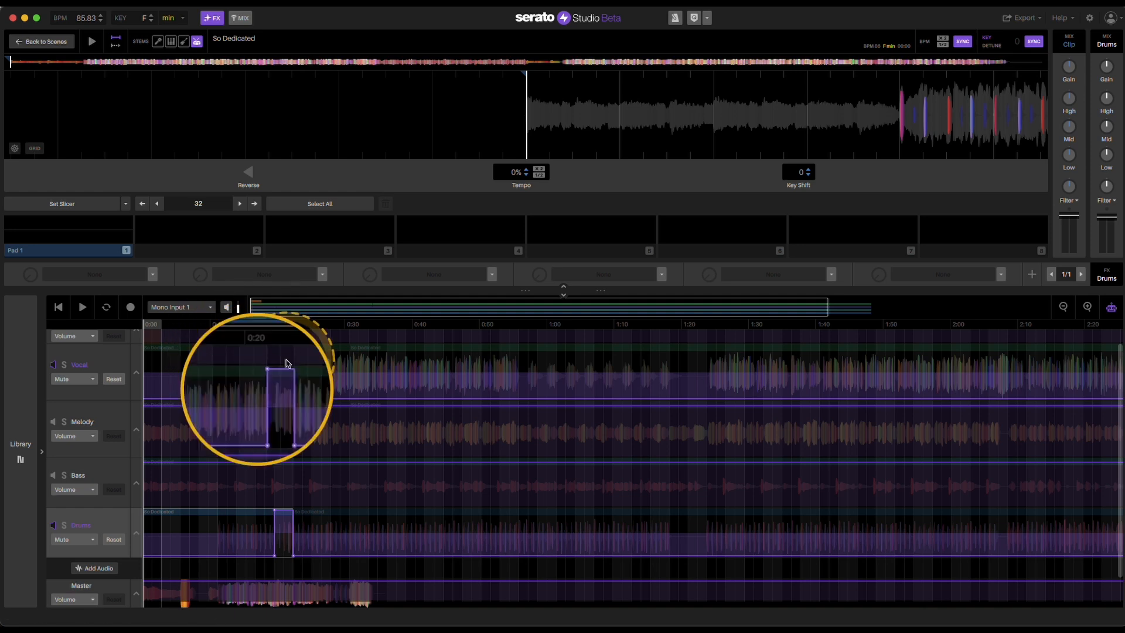
mouse_move(289, 513)
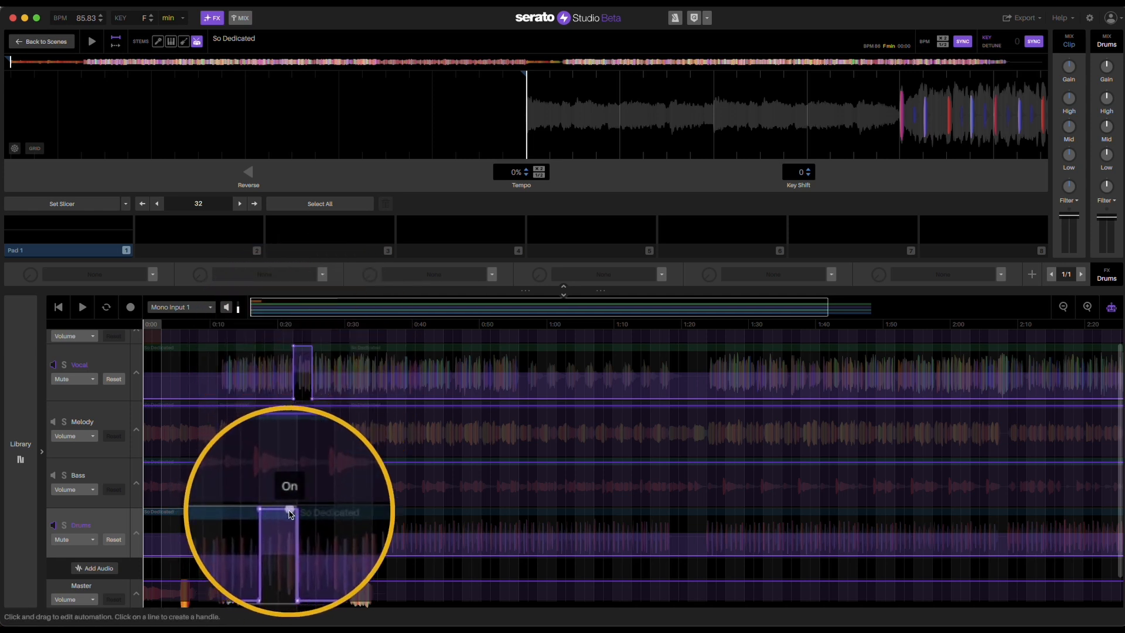
click(251, 328)
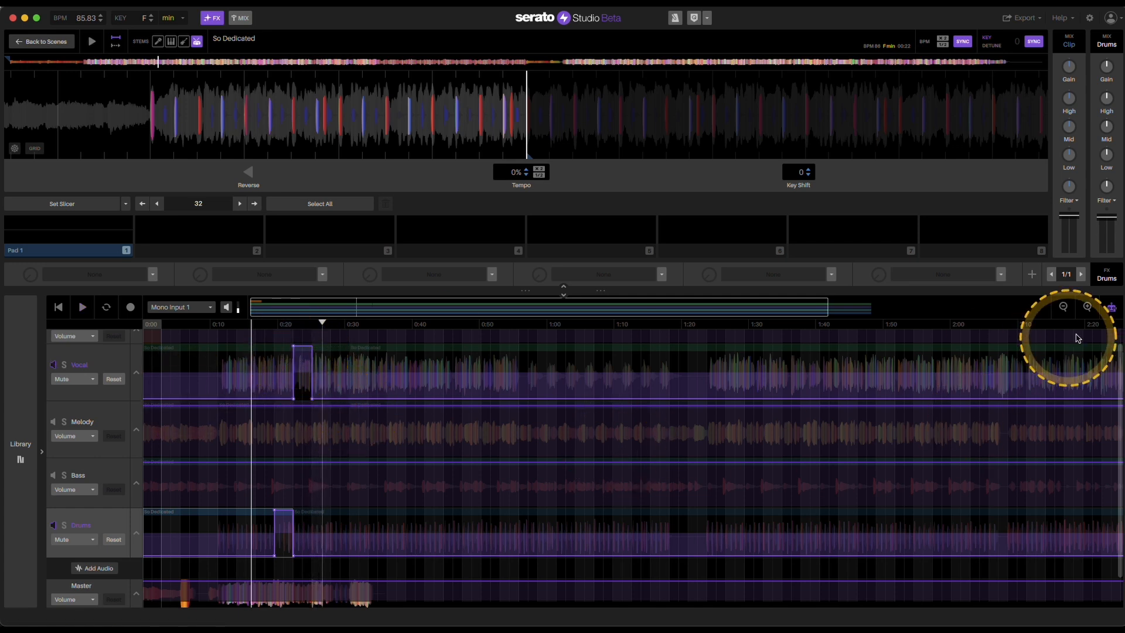
click(1086, 307)
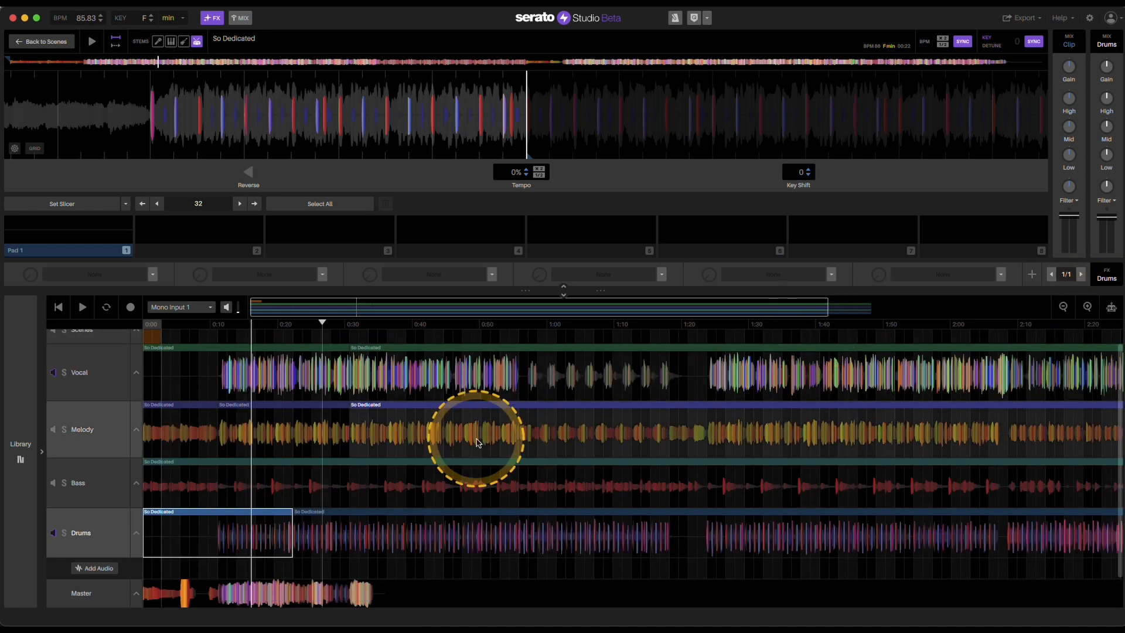
scroll(489, 476, up, 1)
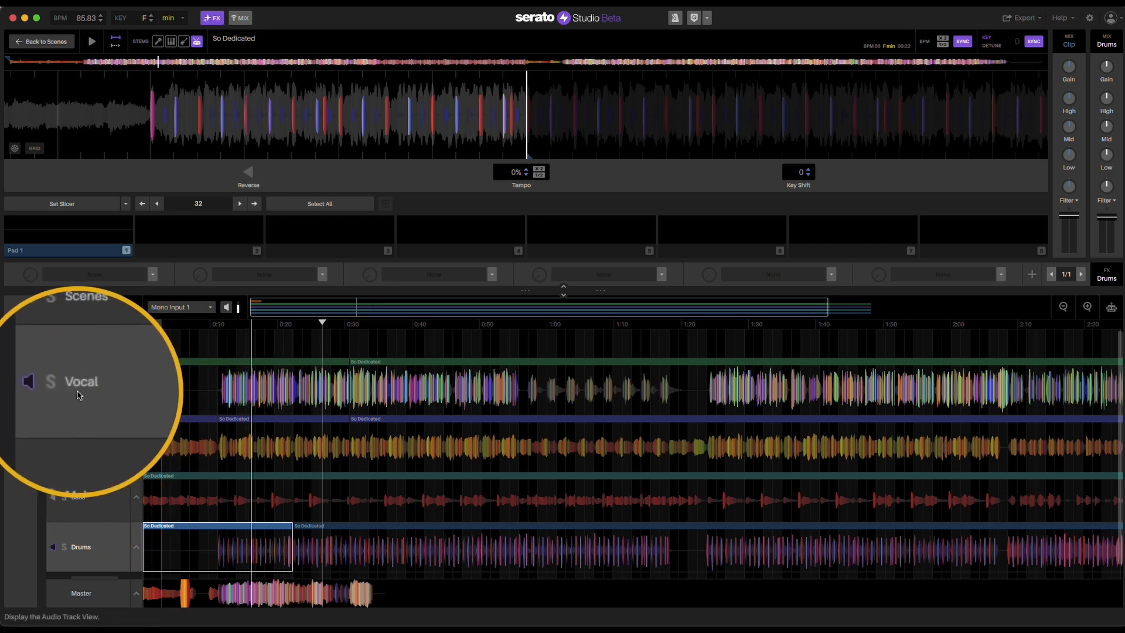
Load the Vocal, Melody, Bass and Drums stems in turn, ending with the Drums So Dedicated clip open
click(95, 386)
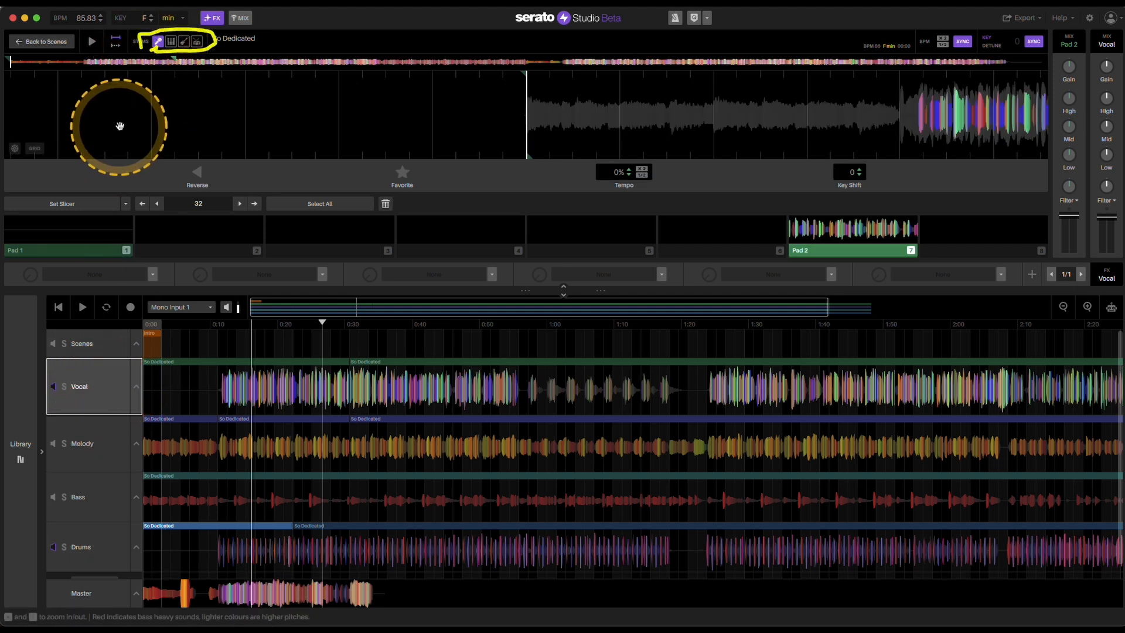
click(87, 443)
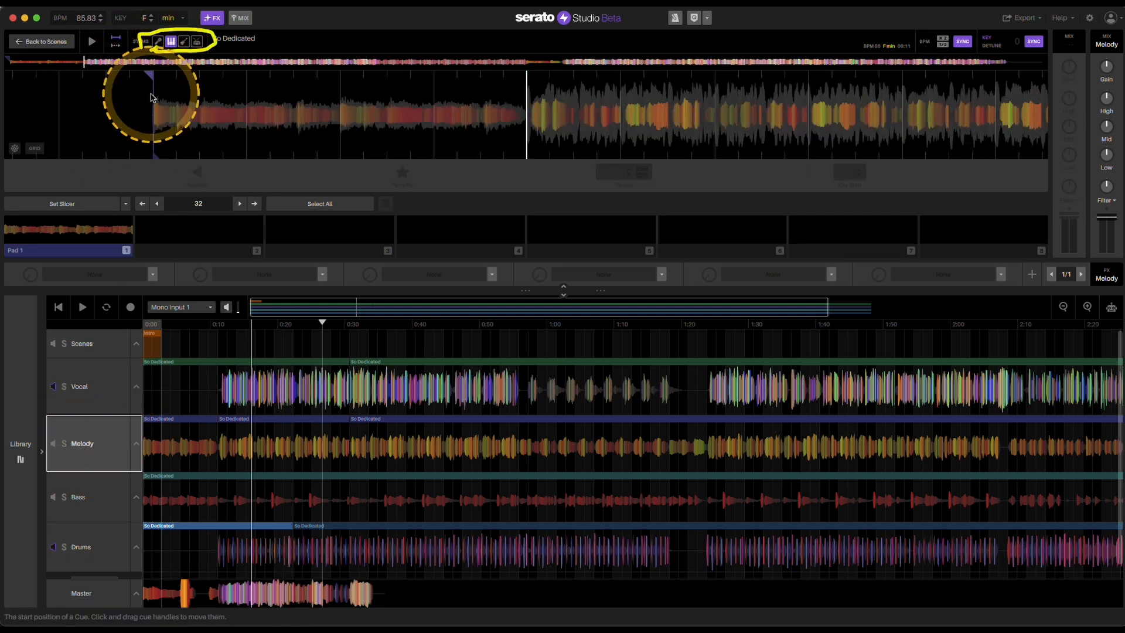
click(89, 497)
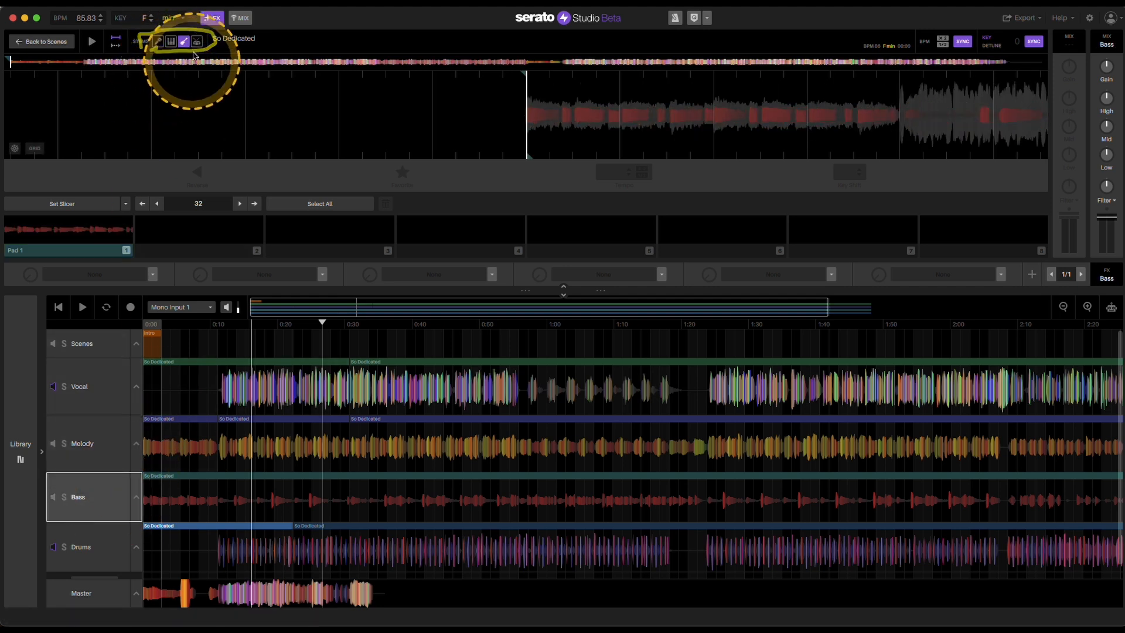
click(109, 546)
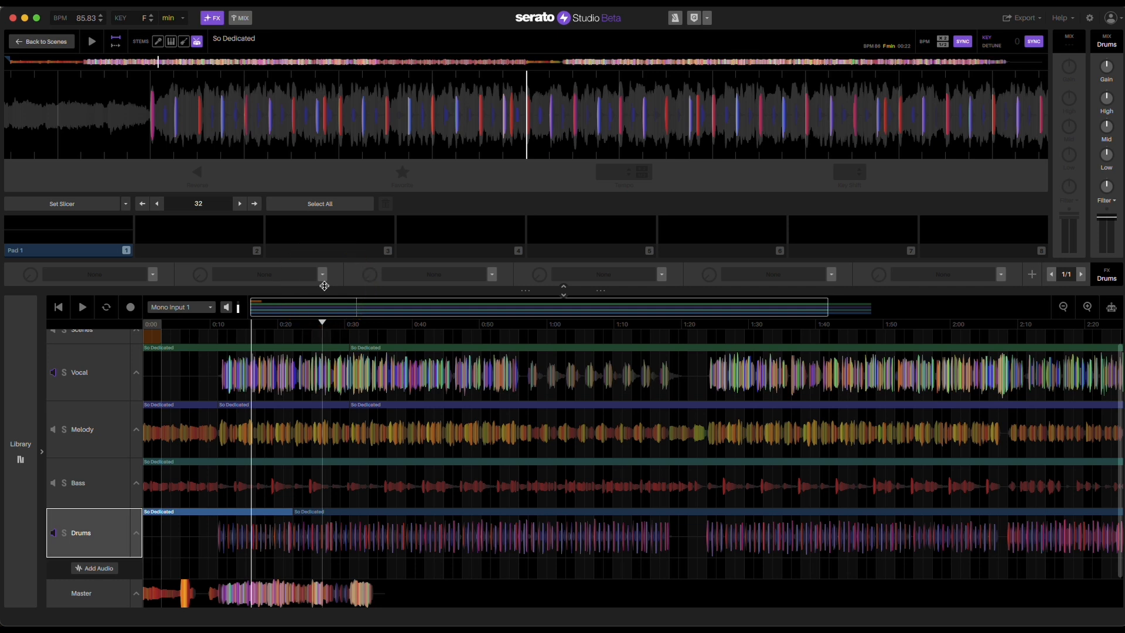
click(627, 477)
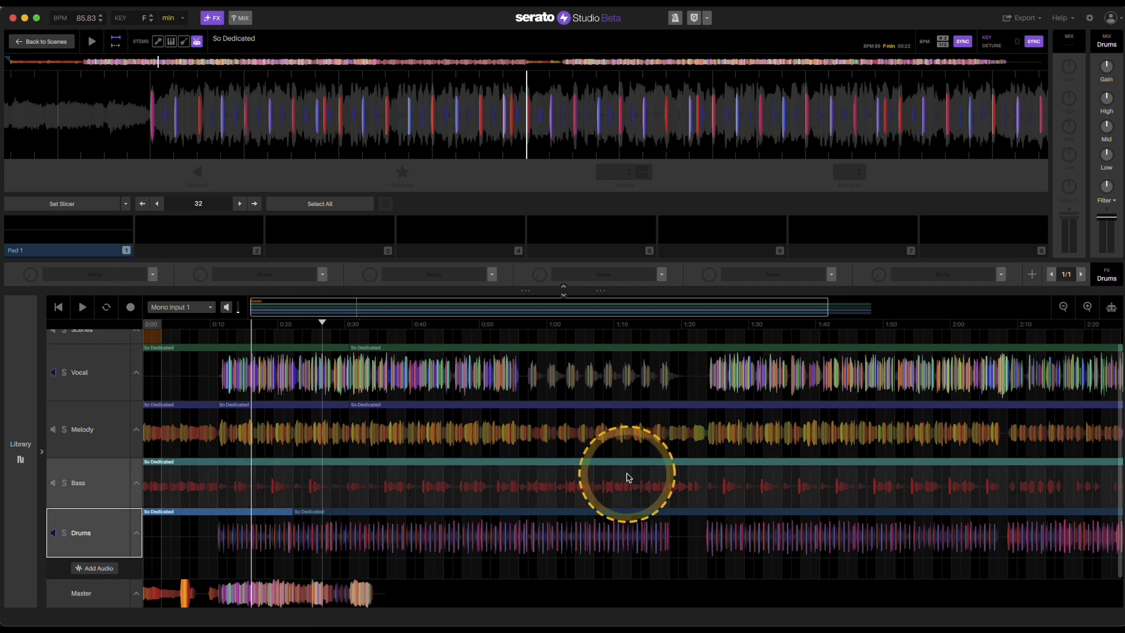